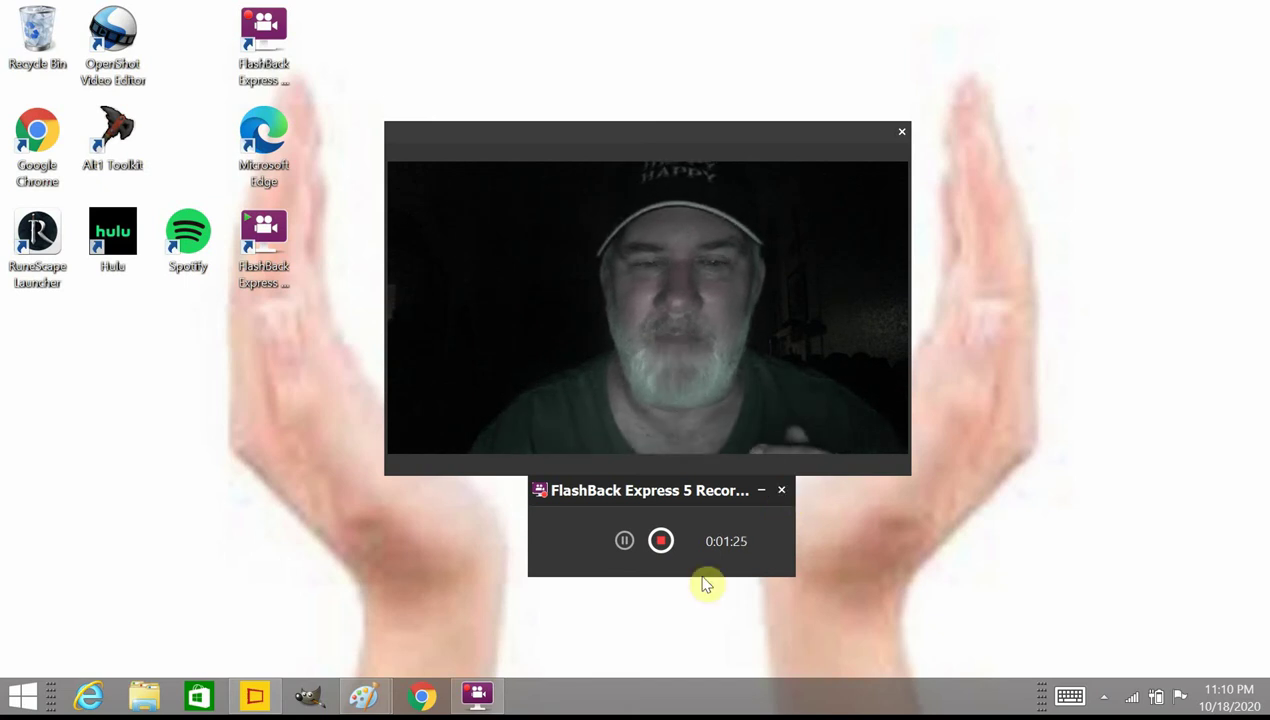
- Bring up the taskbar previews of the Paint pictures 'hand up goes around' and 'images'
{"action": "mouse_move", "coordinate": [366, 696]}
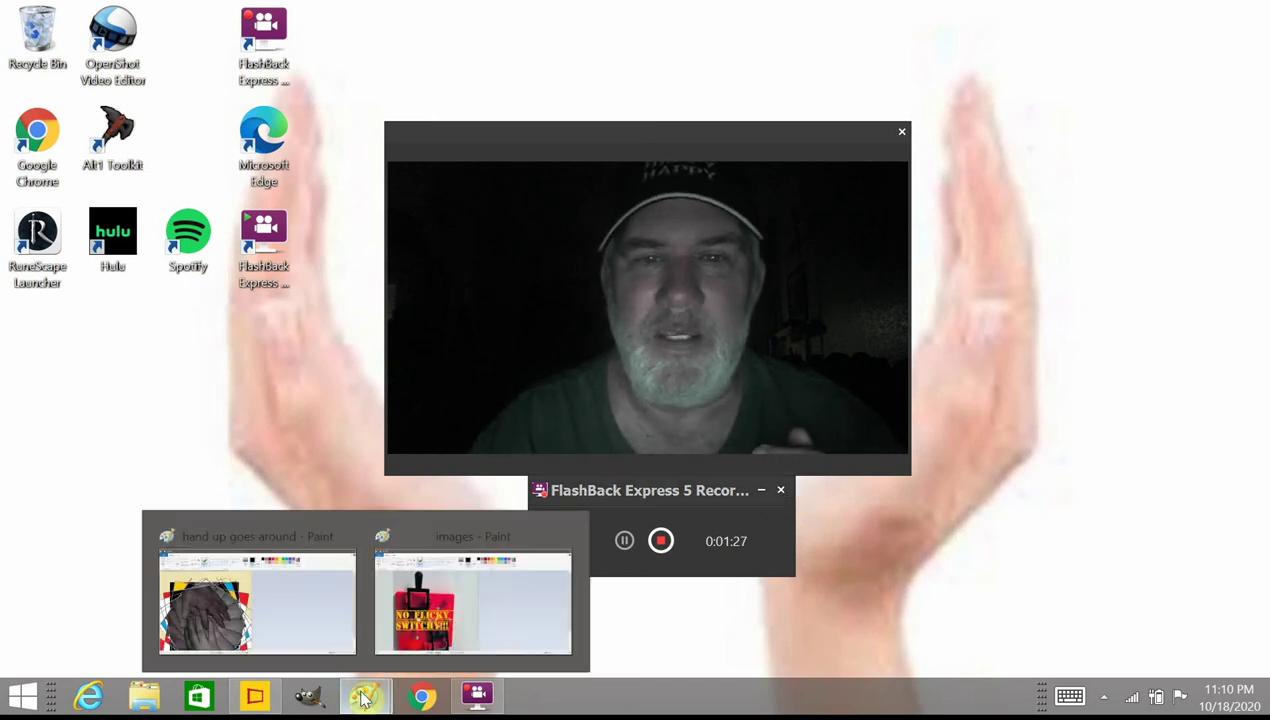
- Bring the 'hand up goes around' picture to the front and move the recorder windows off it
{"action": "left_click", "coordinate": [335, 632]}
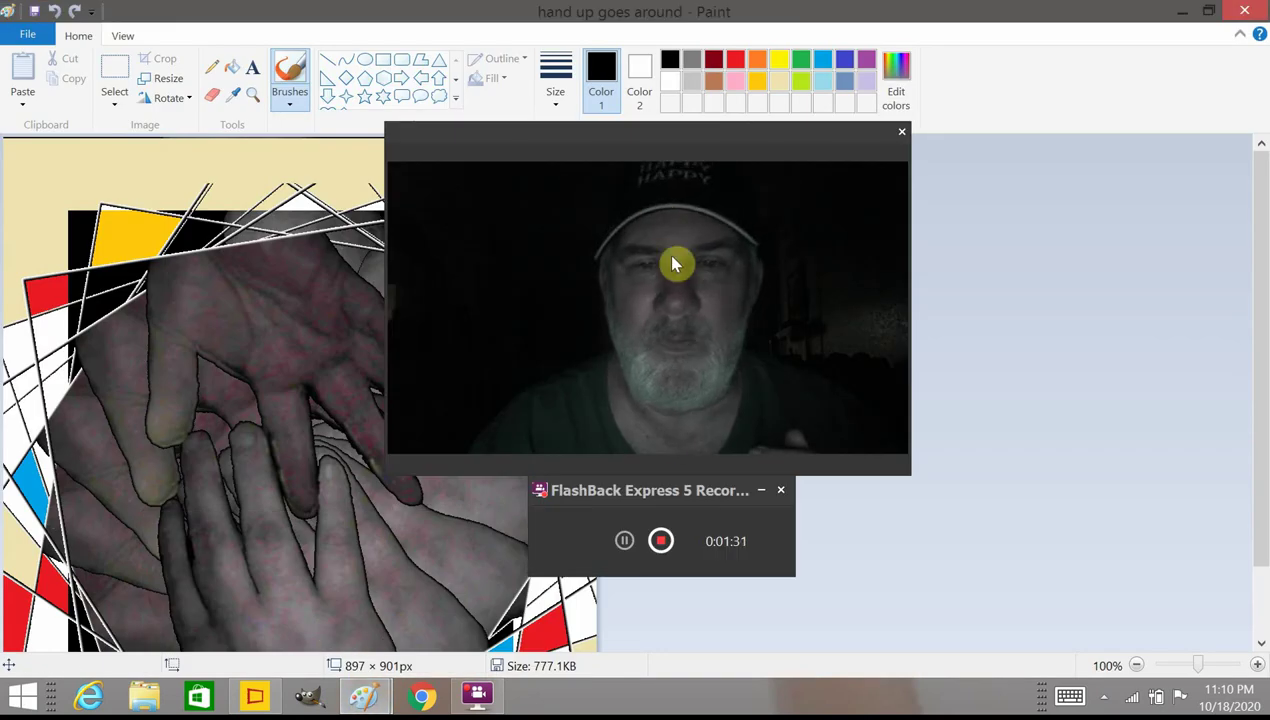
{"action": "left_click_drag", "start_coordinate": [671, 128], "coordinate": [917, 137]}
{"action": "left_click_drag", "start_coordinate": [618, 500], "coordinate": [771, 510]}
{"action": "scroll", "coordinate": [557, 557], "scroll_direction": "down", "scroll_amount": 2}
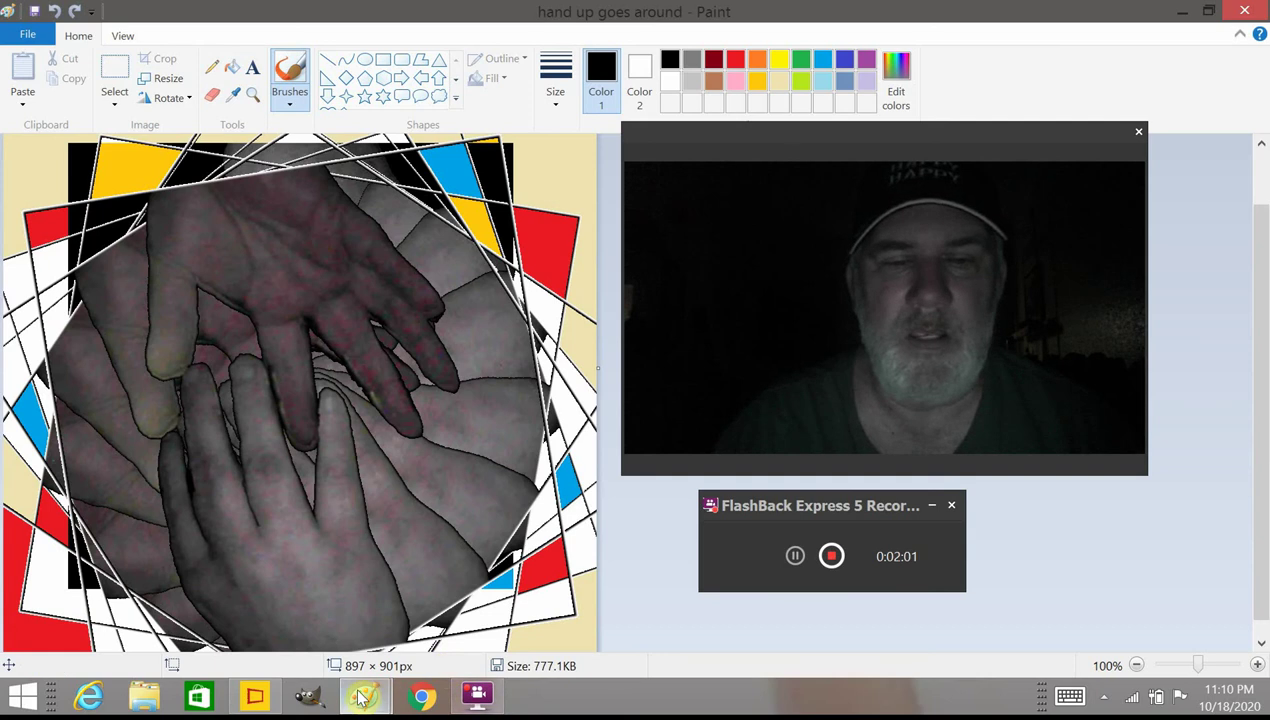
- Switch to the 'images' red light switch picture and scroll down through it
{"action": "mouse_move", "coordinate": [364, 697]}
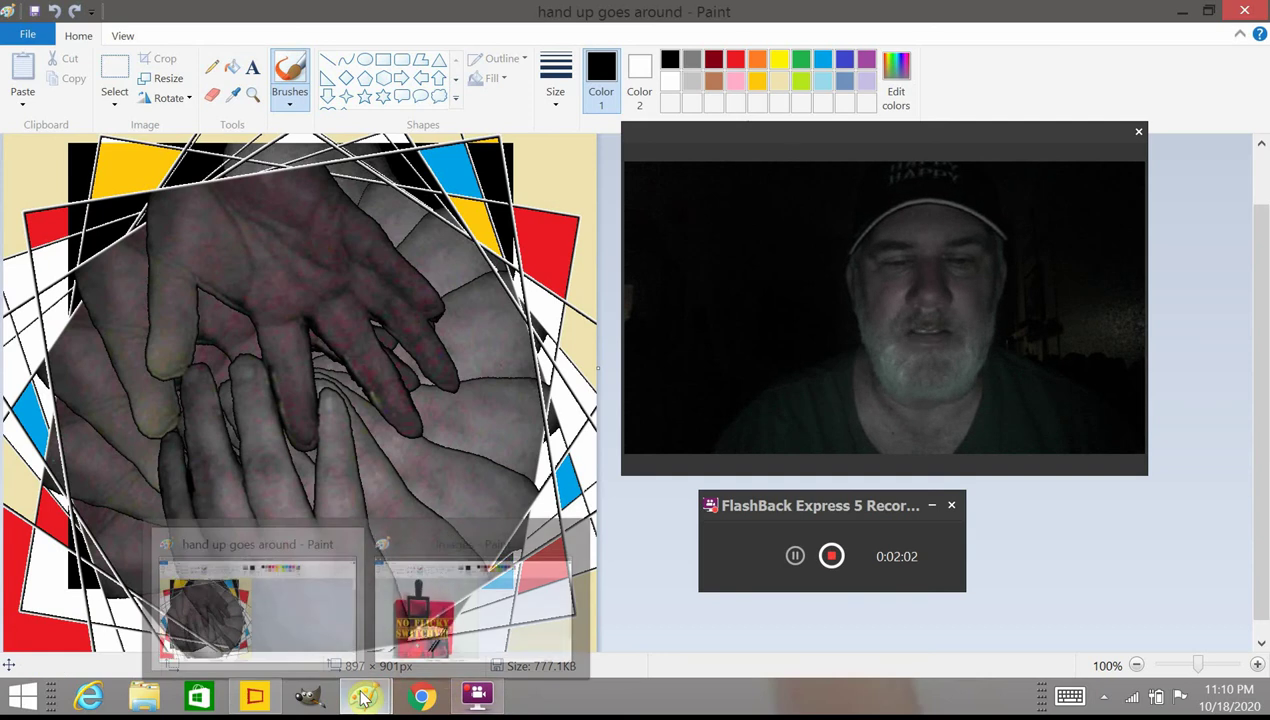
{"action": "left_click", "coordinate": [451, 620]}
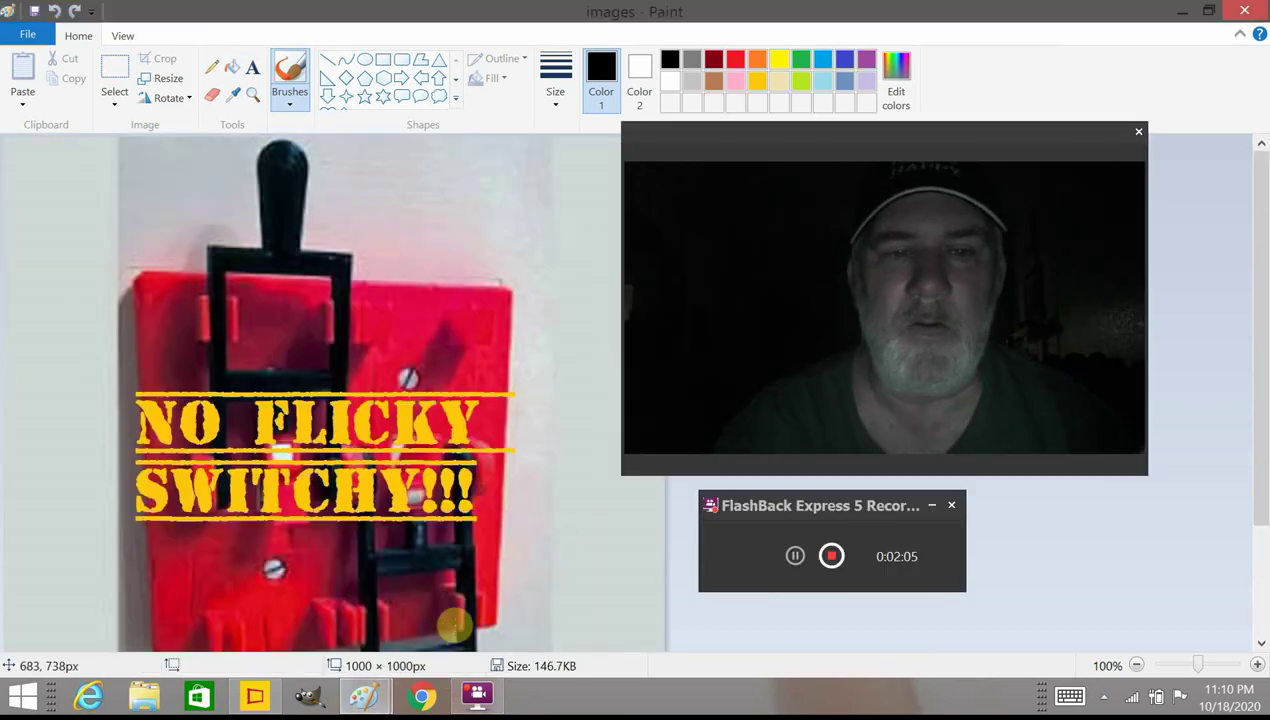
{"action": "scroll", "coordinate": [447, 499], "scroll_direction": "down", "scroll_amount": 3}
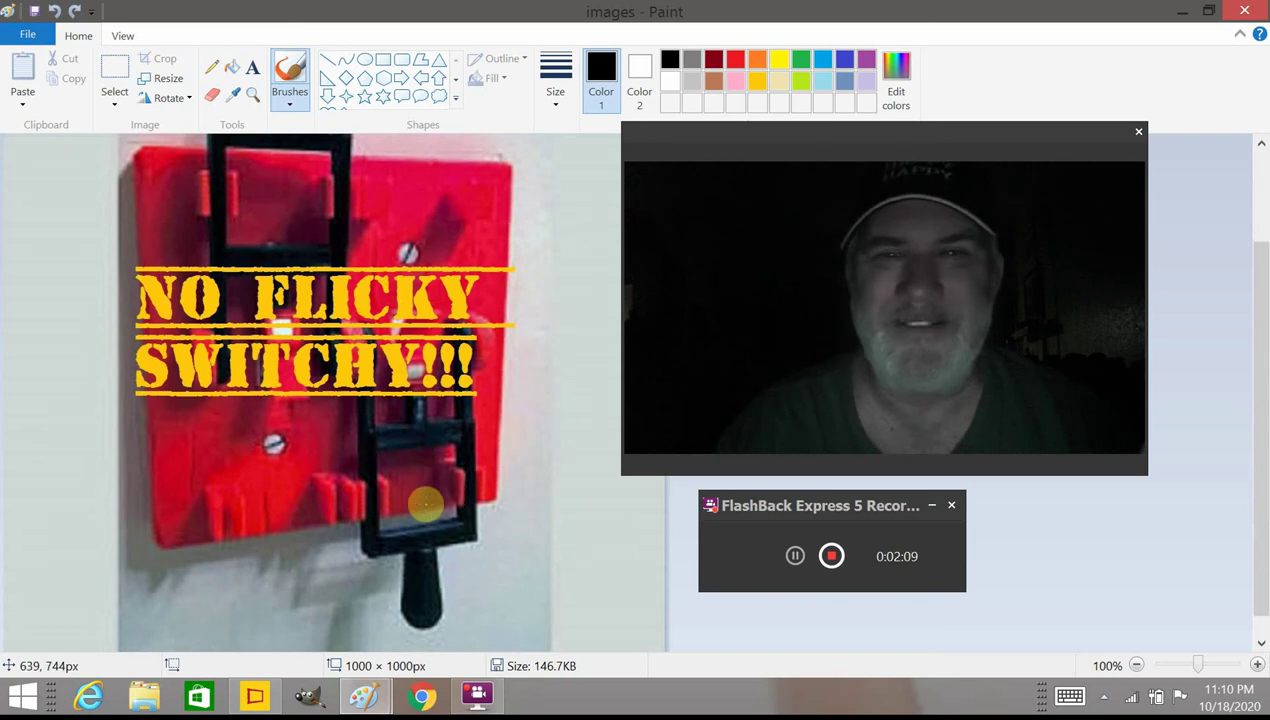
- In Fresh Paint, compare Outline, Wash Sketch and Brushed Oil on the hand photo, keeping Wash Sketch
{"action": "left_click", "coordinate": [252, 700]}
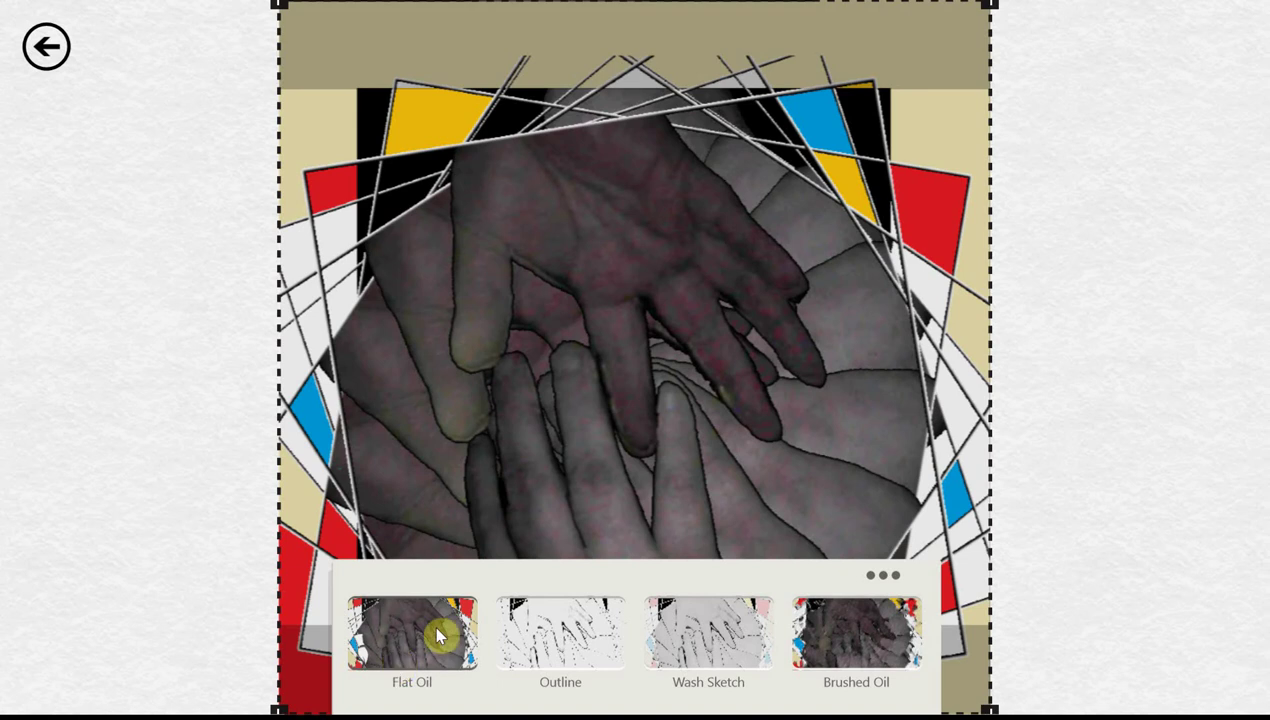
{"action": "left_click", "coordinate": [551, 645]}
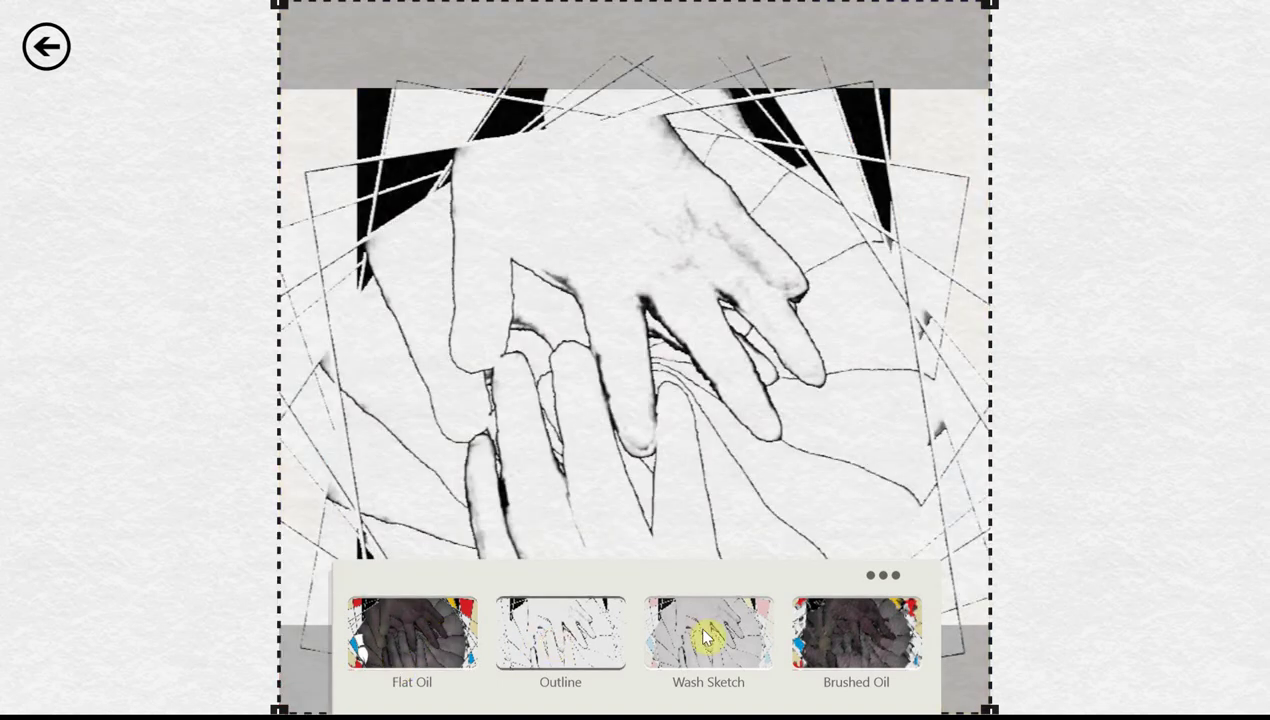
{"action": "left_click", "coordinate": [704, 637]}
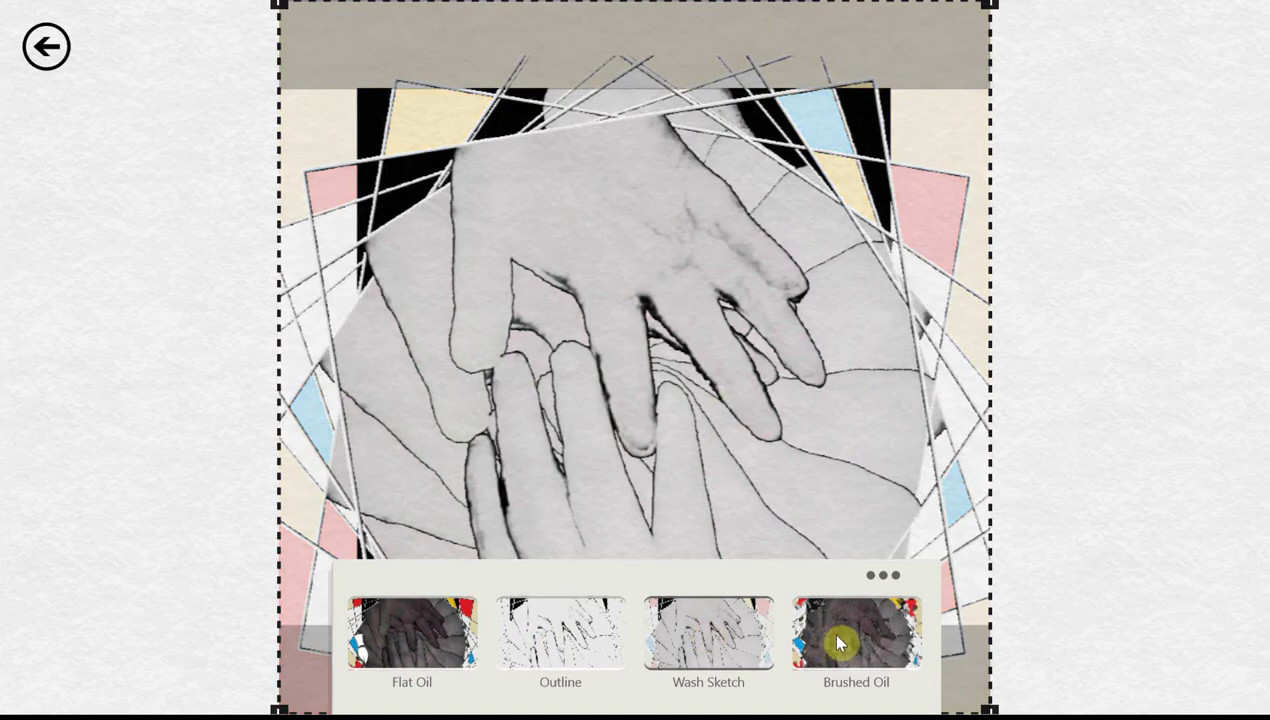
{"action": "left_click", "coordinate": [838, 643]}
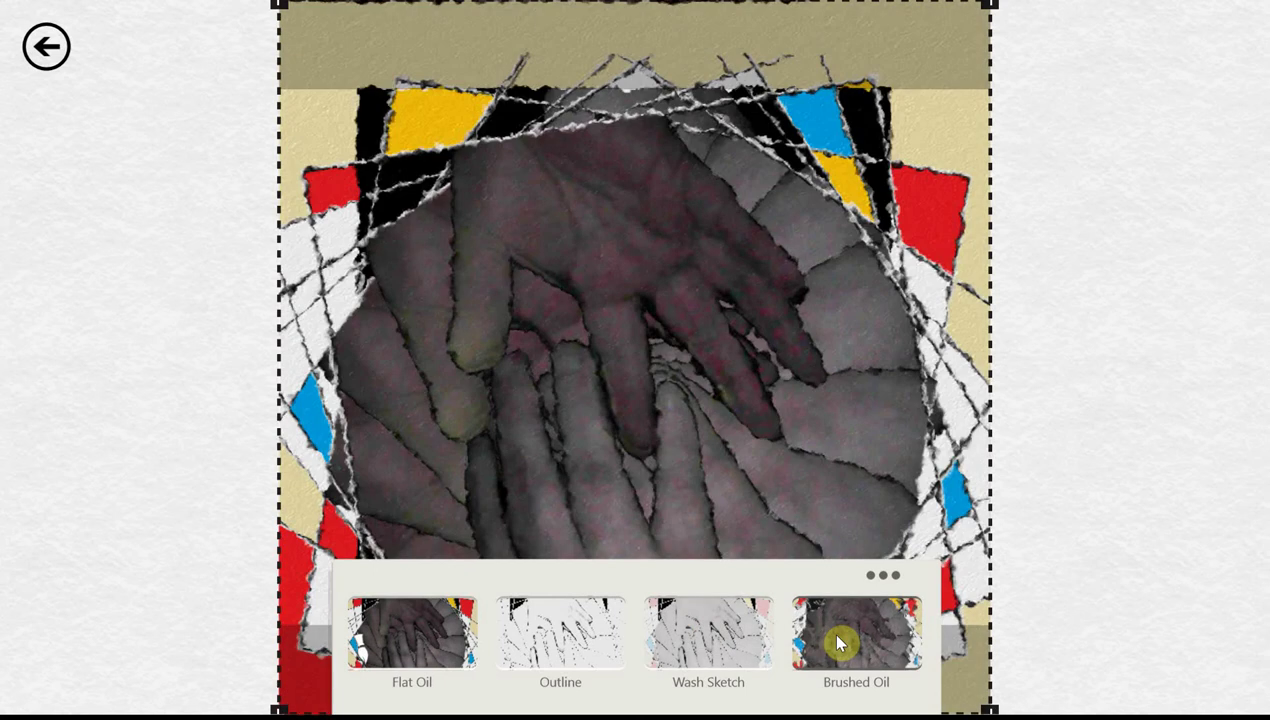
{"action": "left_click", "coordinate": [742, 638]}
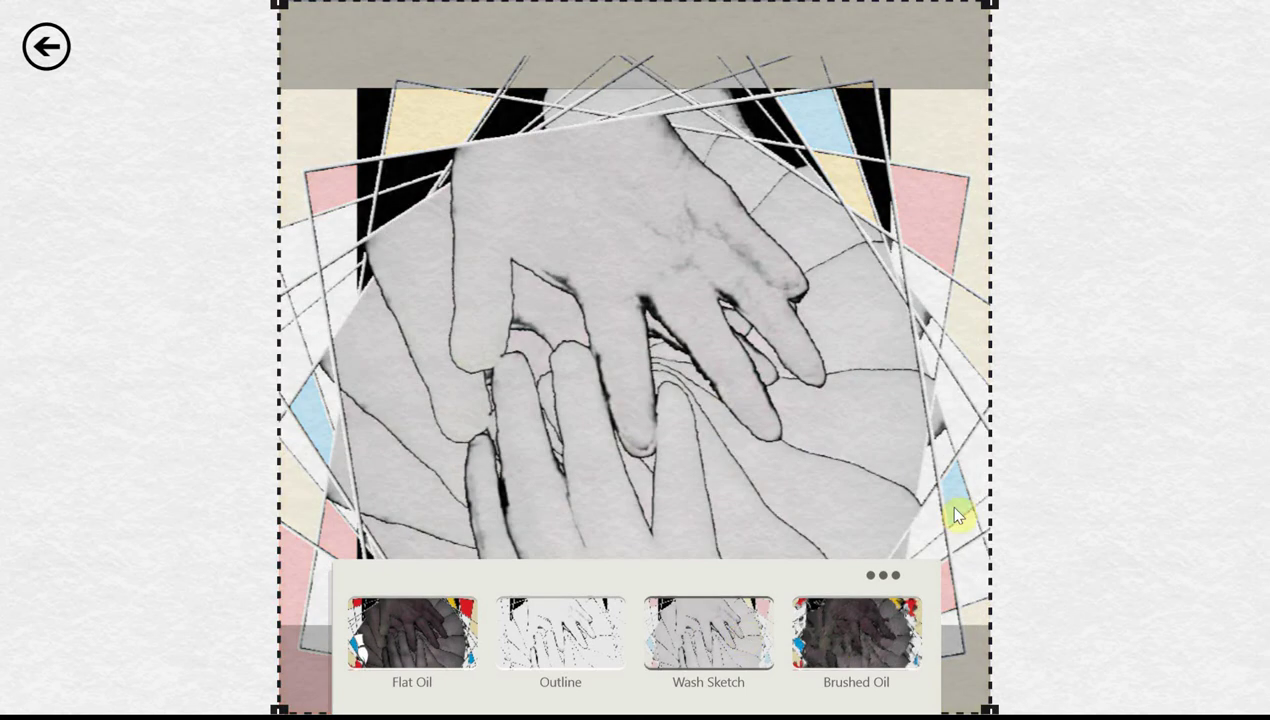
{"action": "left_click", "coordinate": [1105, 432]}
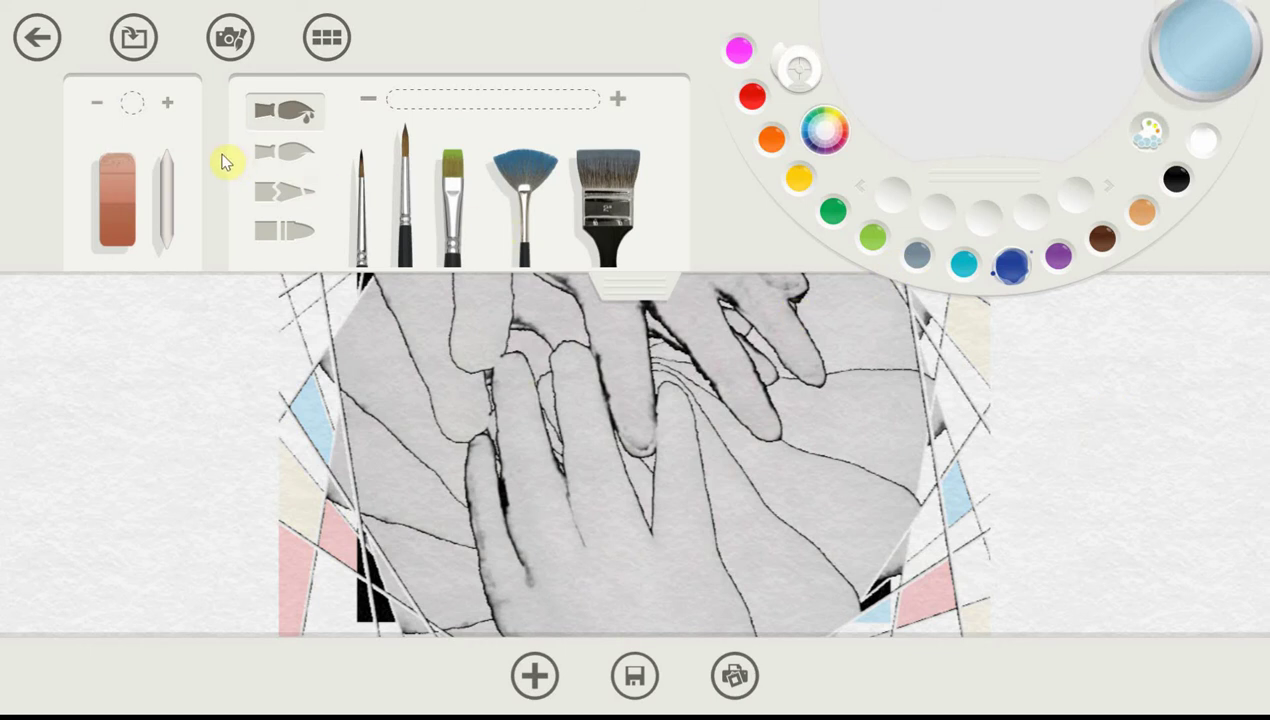
- Compare pencils and the round, flat and fan brushes, then take the large flat wash brush and rinse it
{"action": "left_click", "coordinate": [616, 174]}
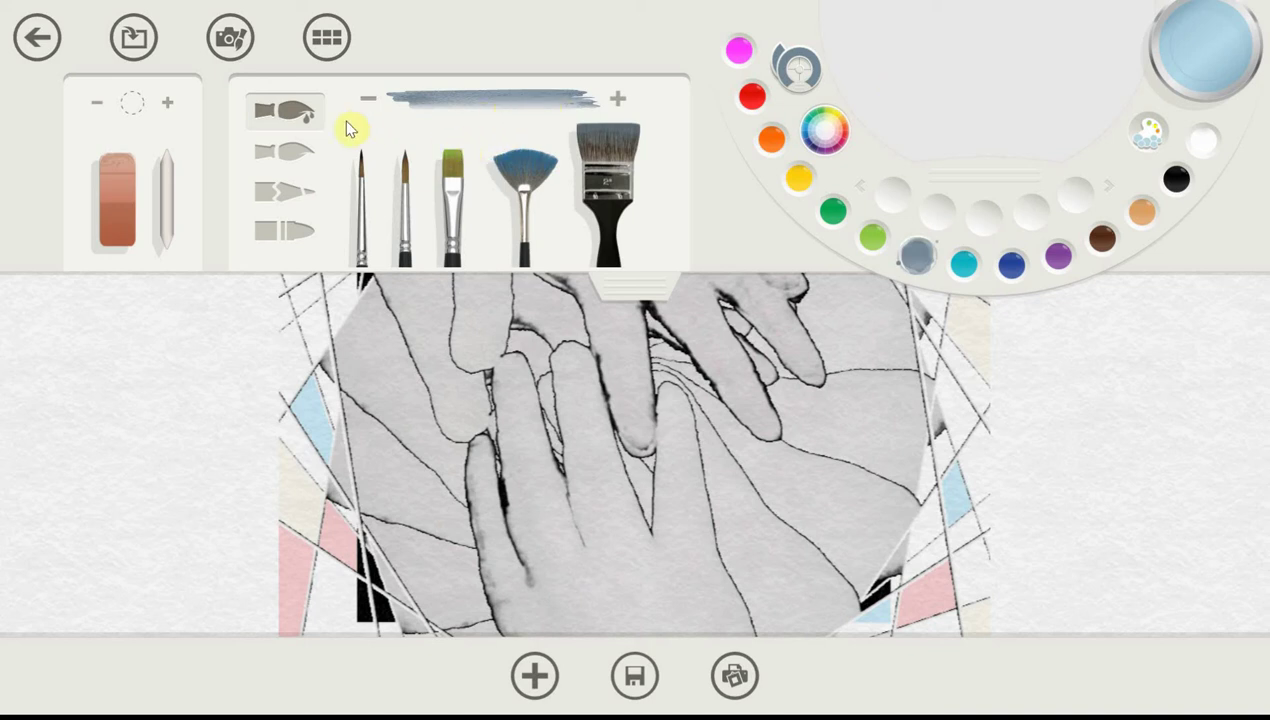
{"action": "left_click", "coordinate": [292, 163]}
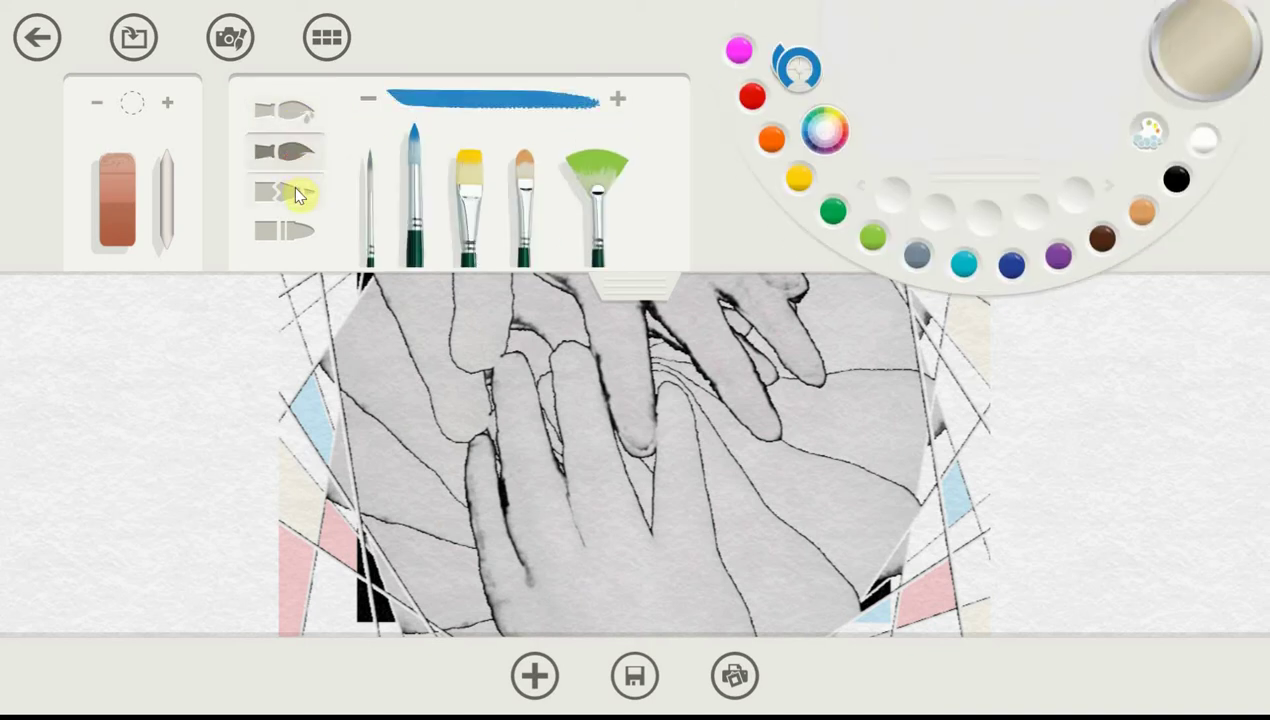
{"action": "left_click", "coordinate": [298, 231]}
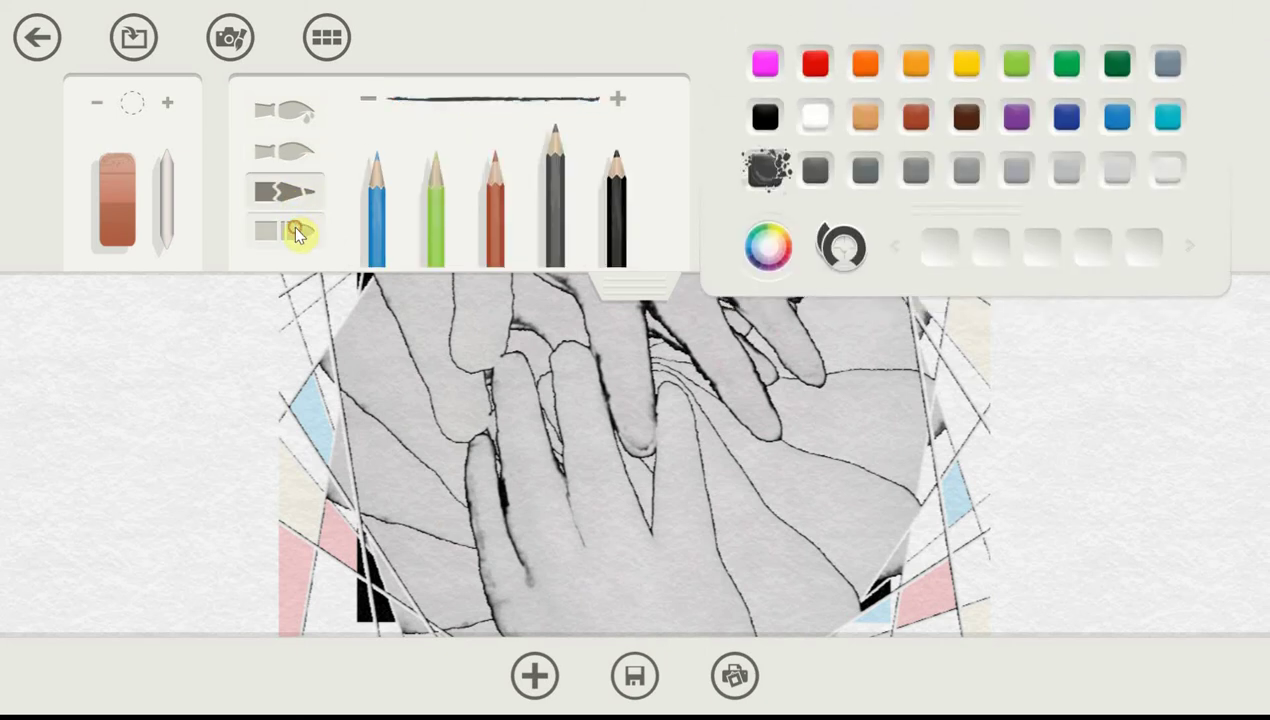
{"action": "left_click", "coordinate": [290, 112]}
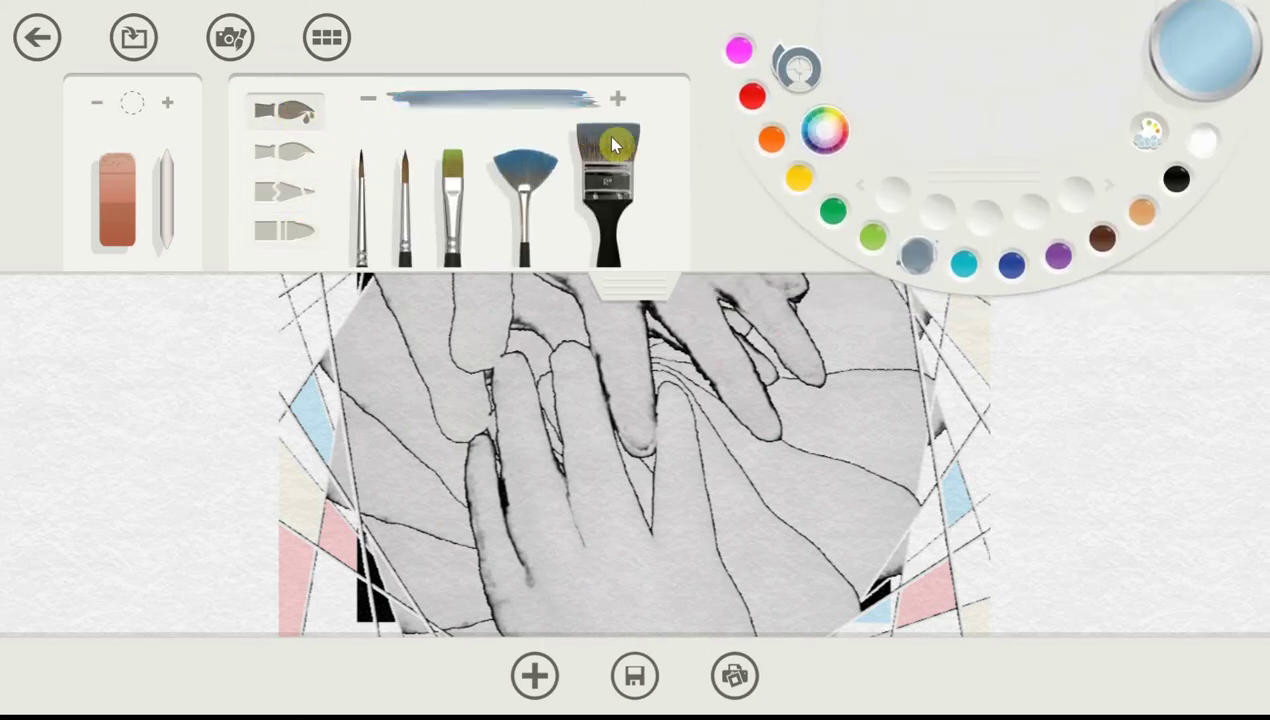
{"action": "left_click", "coordinate": [364, 172]}
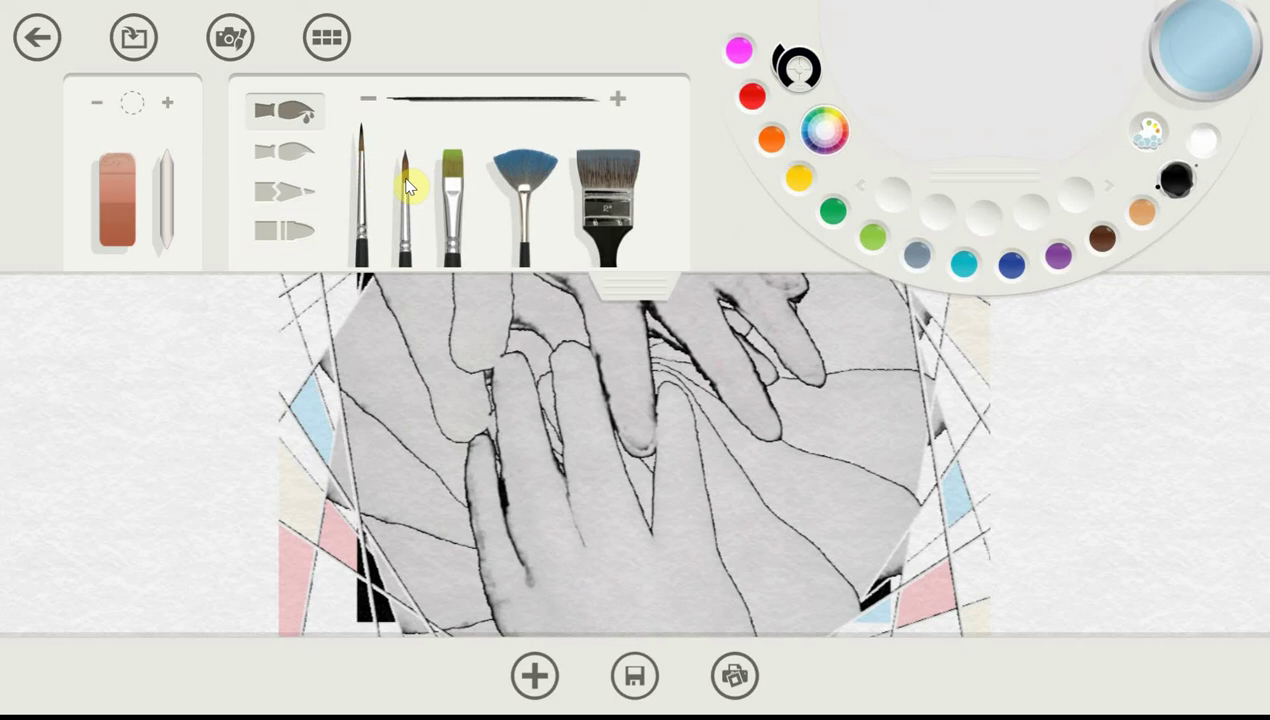
{"action": "left_click", "coordinate": [406, 186]}
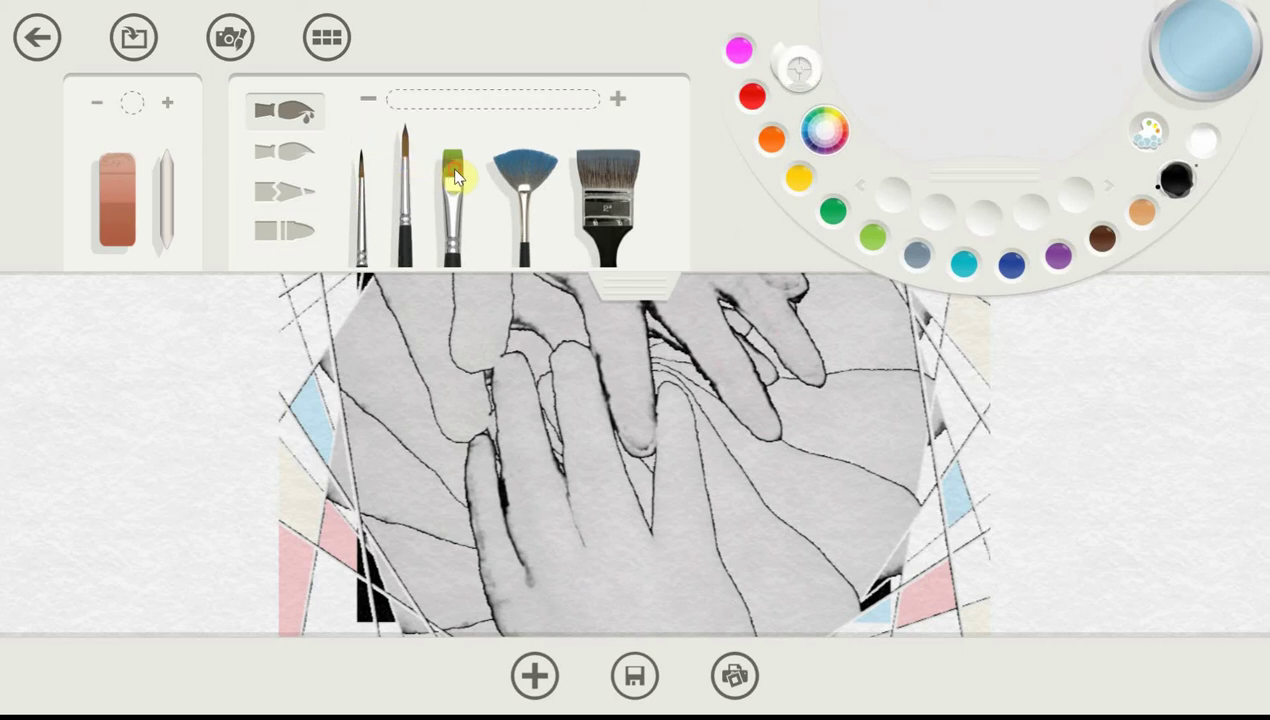
{"action": "left_click", "coordinate": [455, 178]}
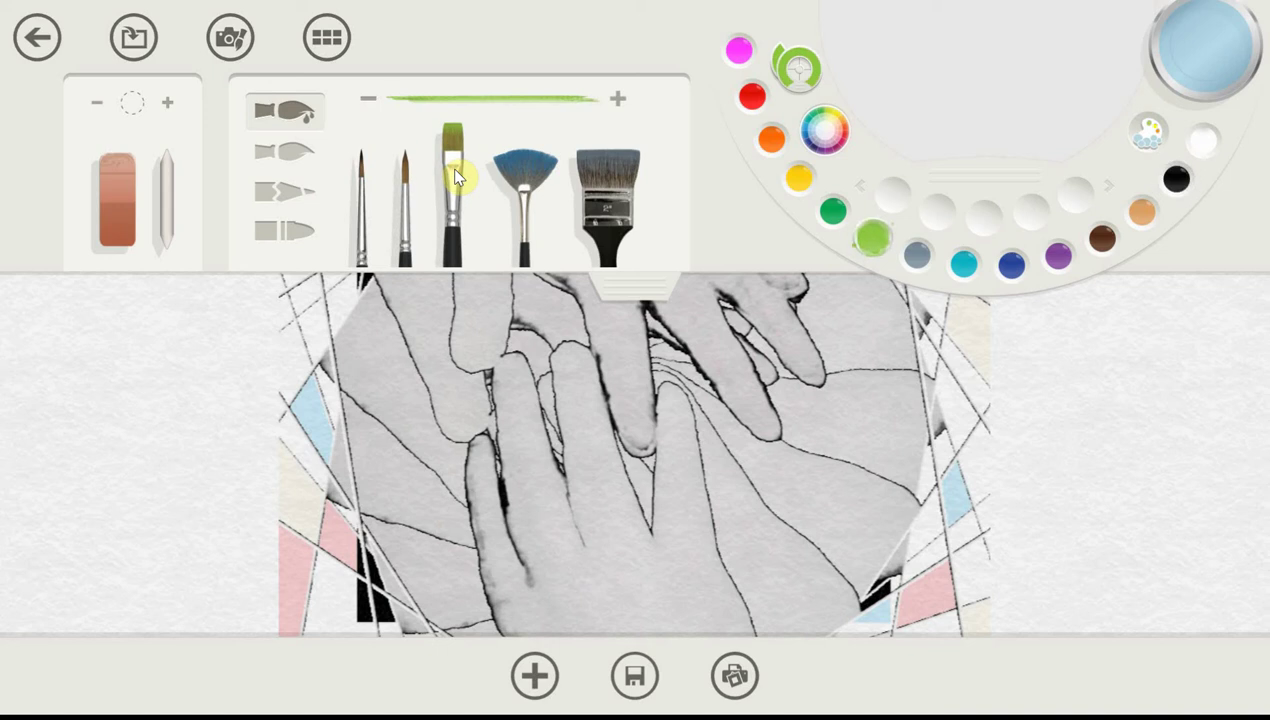
{"action": "left_click", "coordinate": [518, 175]}
{"action": "left_click", "coordinate": [605, 185]}
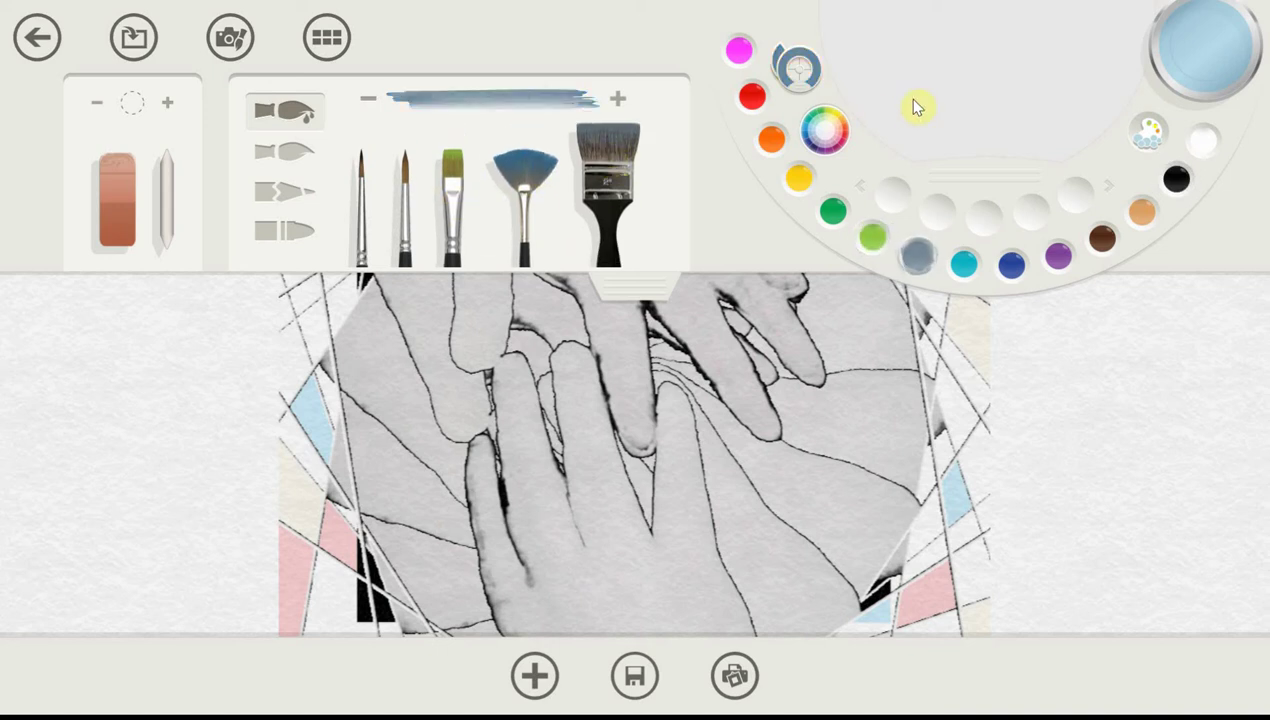
{"action": "left_click", "coordinate": [1187, 45]}
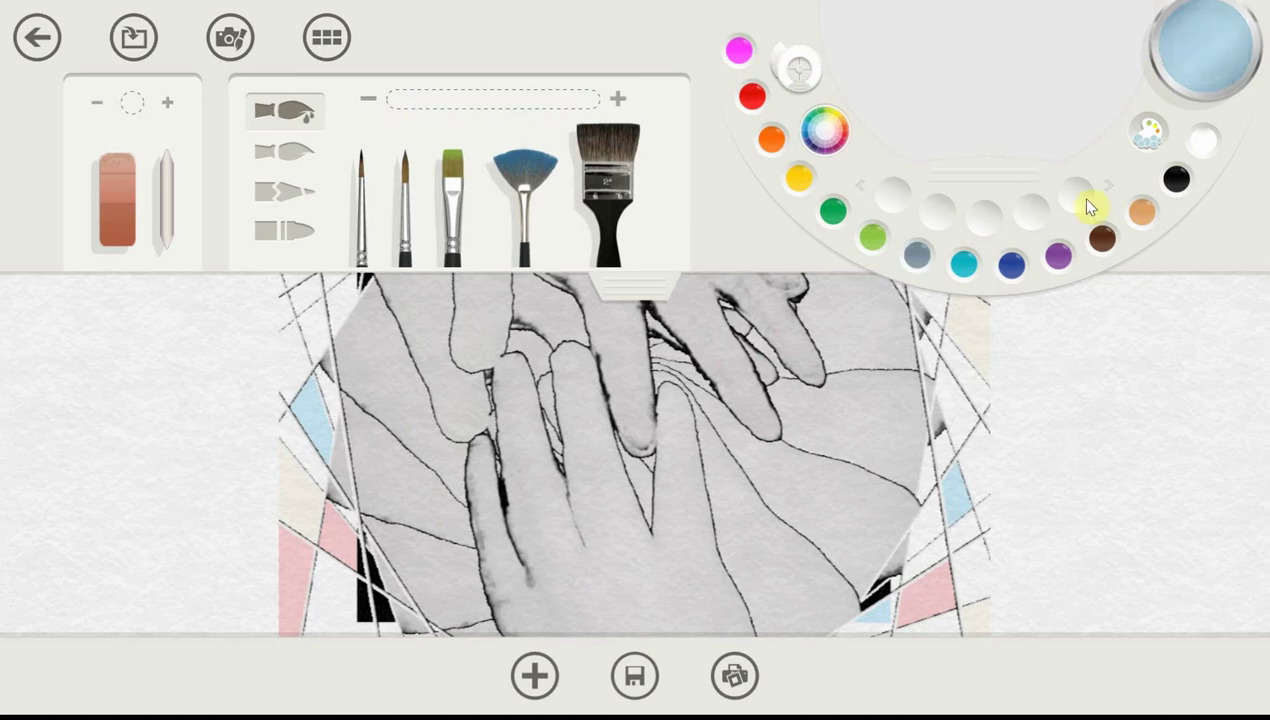
- Adjust the flat brush's stroke size, finishing on a broad stroke
{"action": "left_click", "coordinate": [615, 99]}
{"action": "left_click", "coordinate": [588, 172]}
{"action": "left_click", "coordinate": [368, 102]}
{"action": "left_click", "coordinate": [366, 101]}
{"action": "left_click", "coordinate": [620, 98]}
{"action": "left_click", "coordinate": [620, 98]}
{"action": "left_click", "coordinate": [620, 98]}
{"action": "left_click", "coordinate": [1072, 198]}
- Mix a light tan from the tan swatch and white, then smear a fresh tan in the mixing area
{"action": "left_click", "coordinate": [1136, 212]}
{"action": "mouse_move", "coordinate": [897, 38]}
{"action": "left_mouse_down"}
{"action": "mouse_move", "coordinate": [1115, 74]}
{"action": "mouse_move", "coordinate": [898, 68]}
{"action": "mouse_move", "coordinate": [1007, 68]}
{"action": "left_mouse_up"}
{"action": "left_click", "coordinate": [1033, 198]}
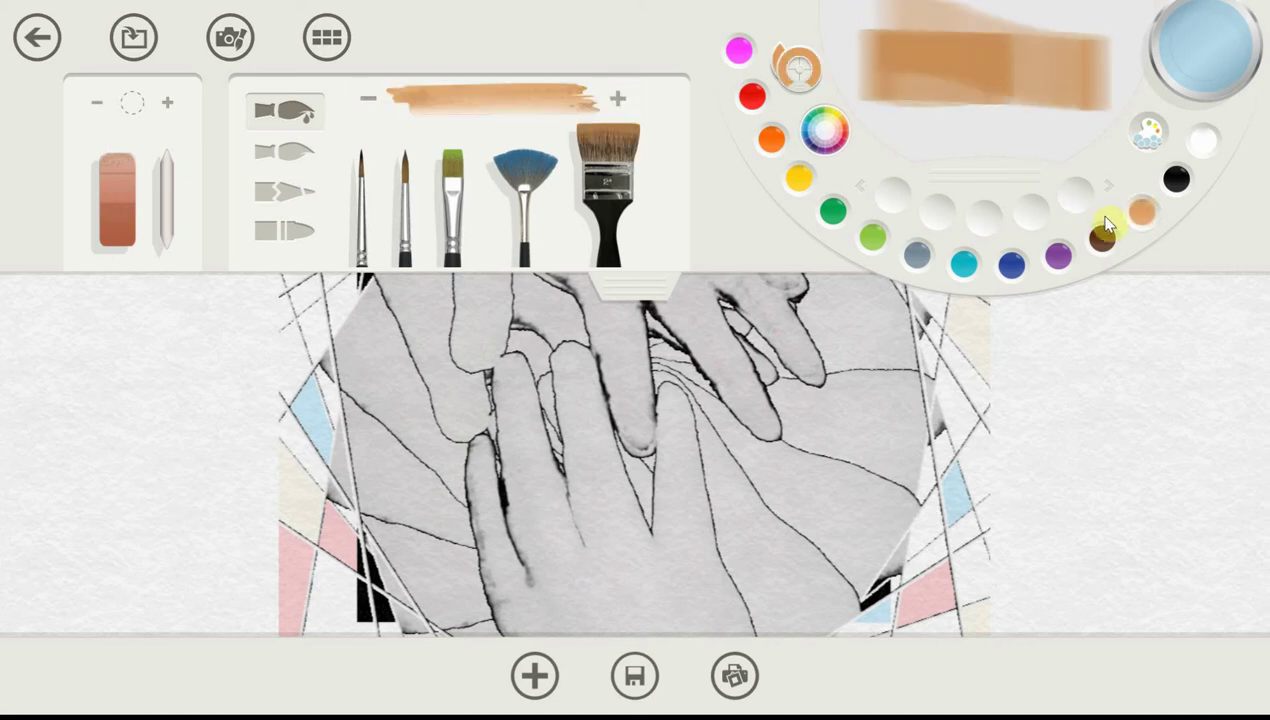
{"action": "left_click", "coordinate": [1198, 151]}
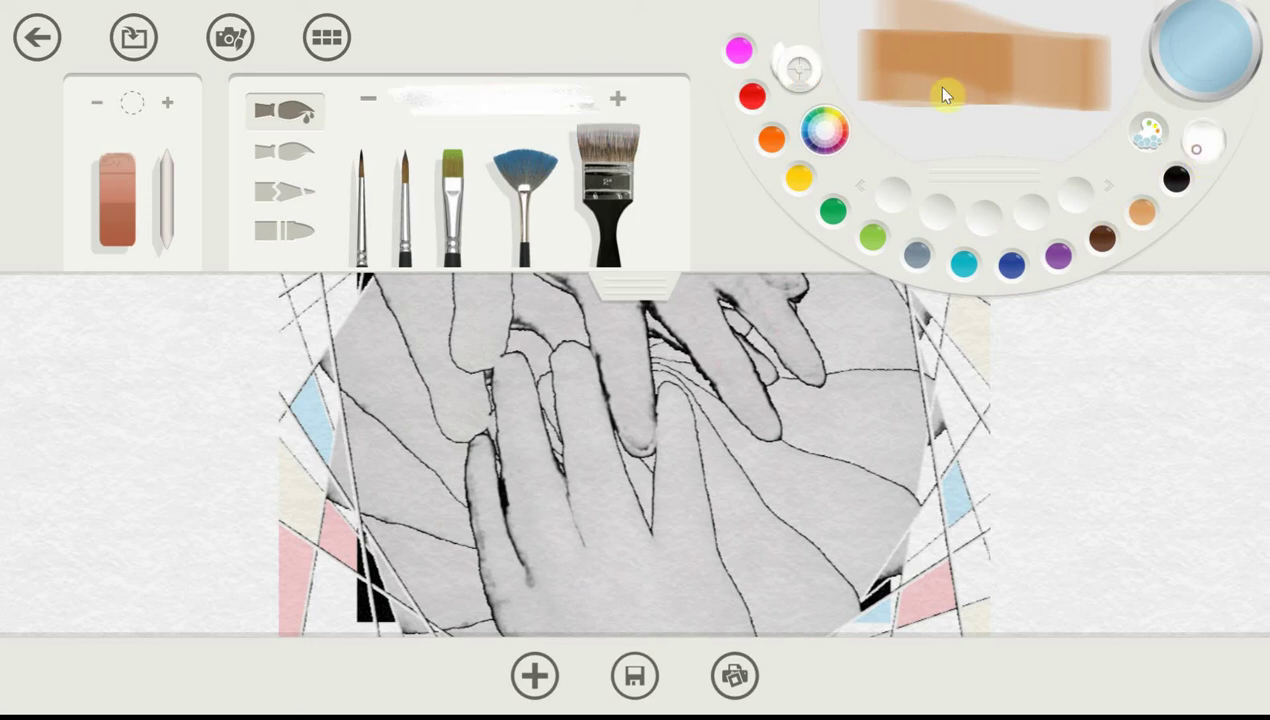
{"action": "mouse_move", "coordinate": [906, 67]}
{"action": "left_mouse_down"}
{"action": "mouse_move", "coordinate": [947, 77]}
{"action": "mouse_move", "coordinate": [920, 80]}
{"action": "mouse_move", "coordinate": [1116, 66]}
{"action": "left_mouse_up"}
{"action": "left_click", "coordinate": [1150, 133]}
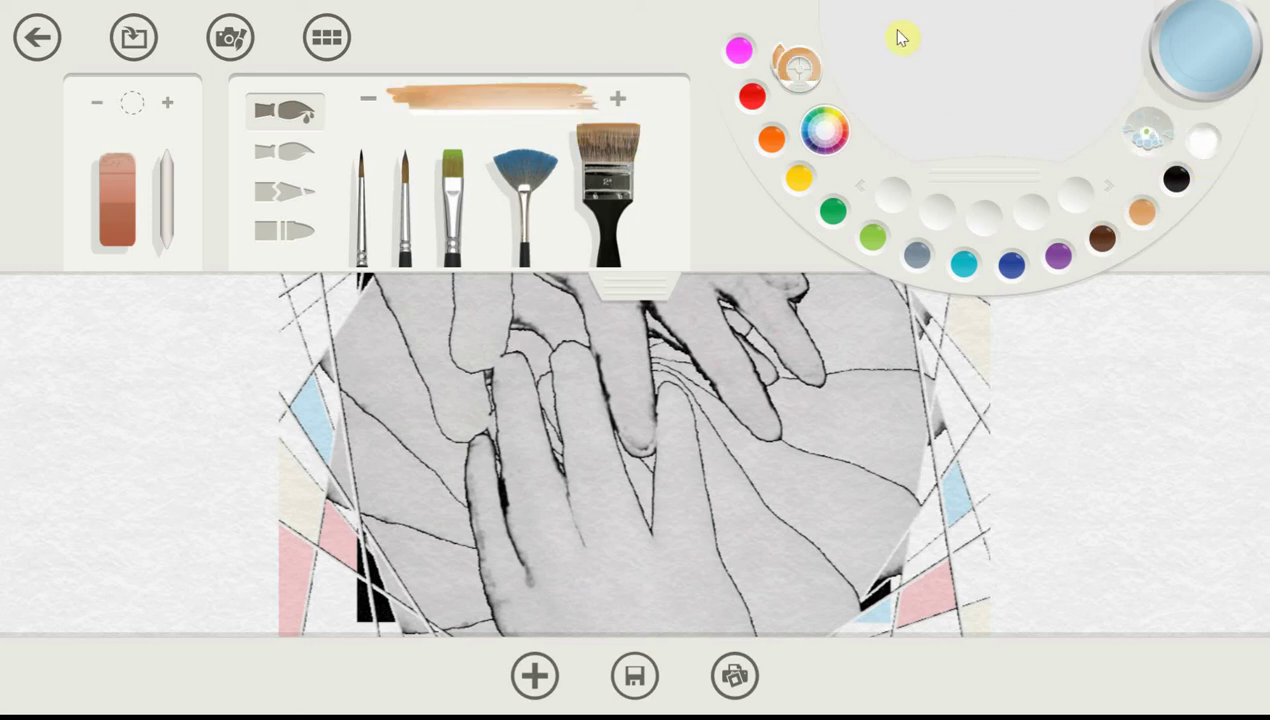
{"action": "mouse_move", "coordinate": [896, 37]}
{"action": "left_mouse_down"}
{"action": "mouse_move", "coordinate": [998, 60]}
{"action": "mouse_move", "coordinate": [982, 77]}
{"action": "mouse_move", "coordinate": [922, 56]}
{"action": "mouse_move", "coordinate": [1031, 53]}
{"action": "left_mouse_up"}
{"action": "left_click", "coordinate": [1203, 145]}
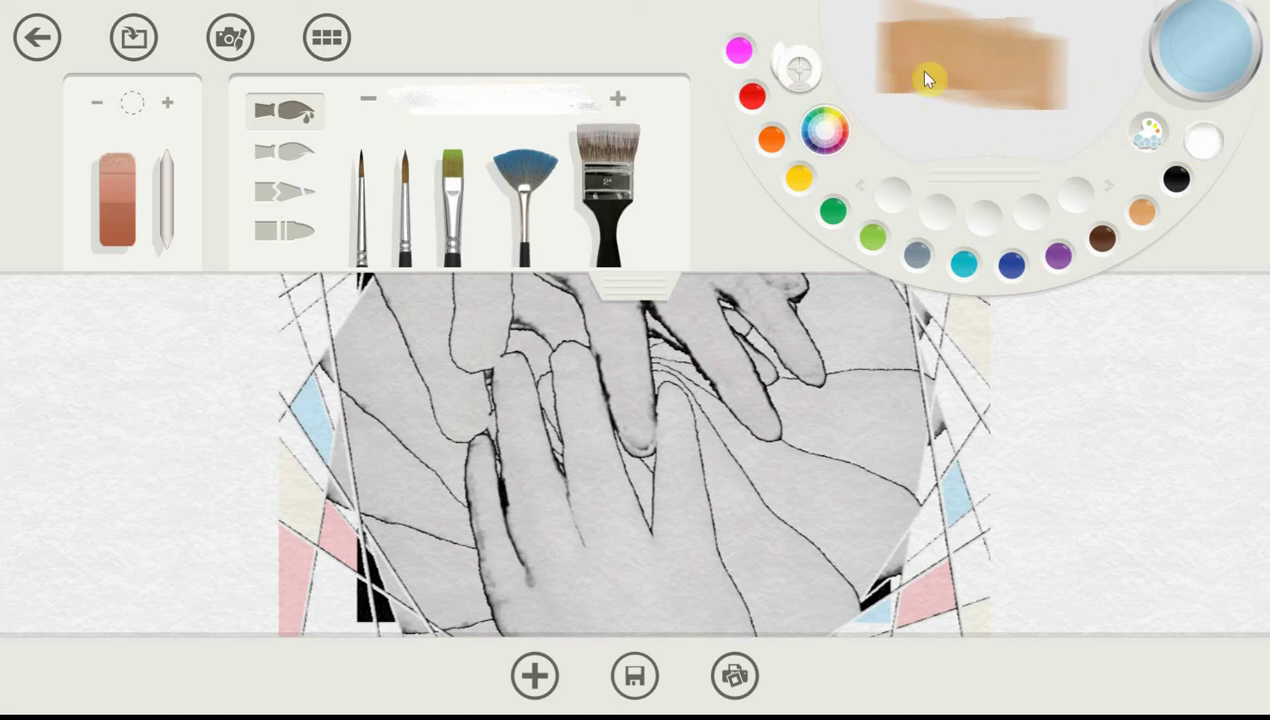
{"action": "mouse_move", "coordinate": [1045, 61]}
{"action": "left_mouse_down"}
{"action": "mouse_move", "coordinate": [918, 70]}
{"action": "mouse_move", "coordinate": [991, 56]}
{"action": "mouse_move", "coordinate": [953, 60]}
{"action": "left_mouse_up"}
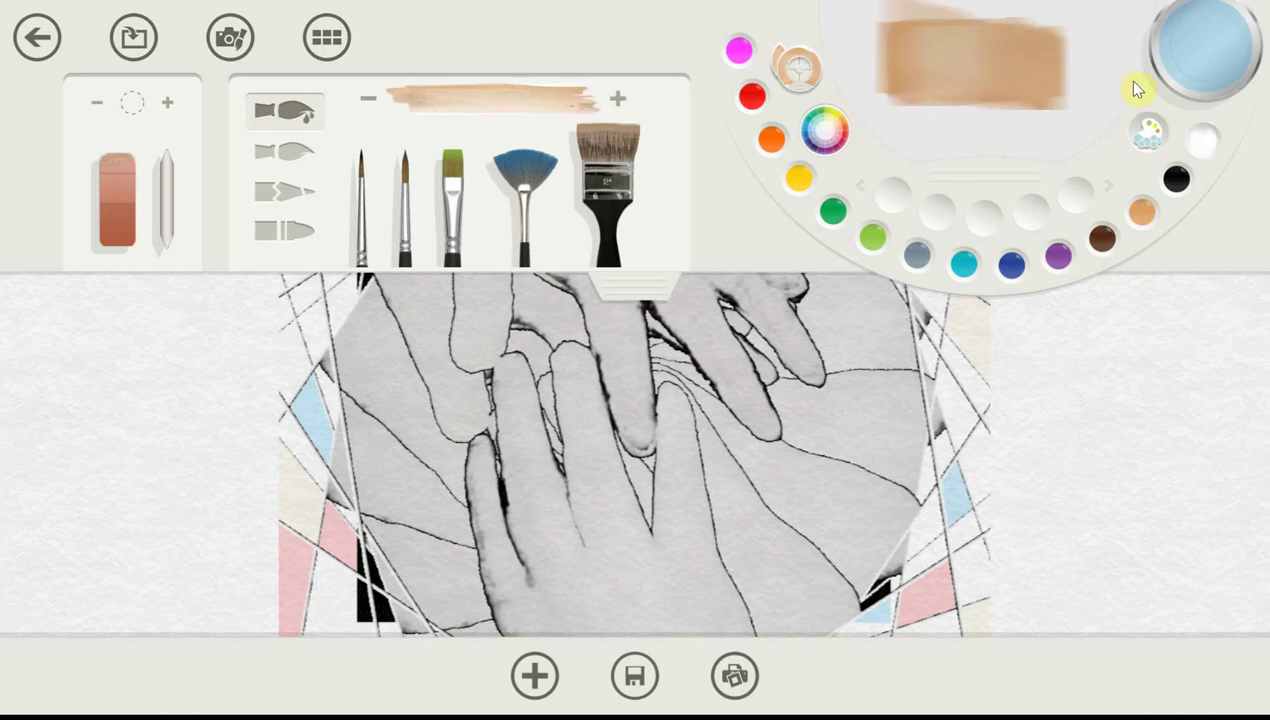
{"action": "left_click", "coordinate": [1146, 134]}
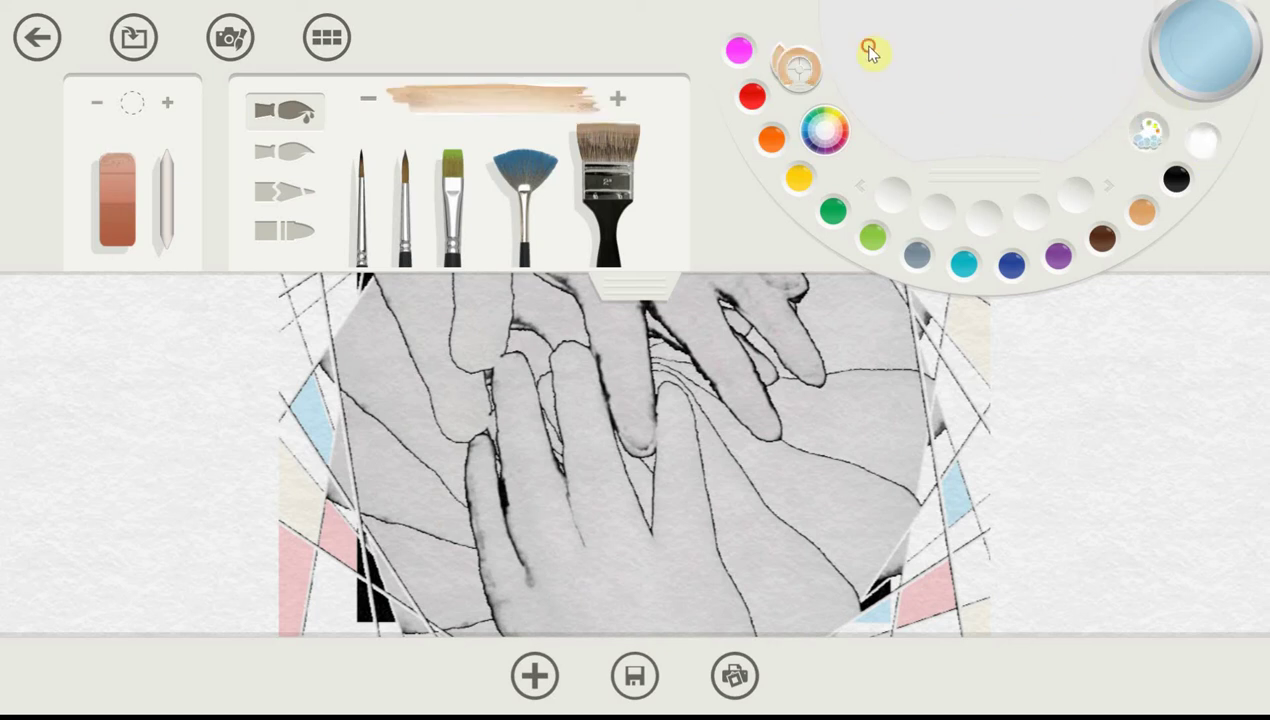
{"action": "mouse_move", "coordinate": [873, 51]}
{"action": "left_mouse_down"}
{"action": "mouse_move", "coordinate": [1091, 62]}
{"action": "mouse_move", "coordinate": [868, 64]}
{"action": "mouse_move", "coordinate": [1015, 46]}
{"action": "left_mouse_up"}
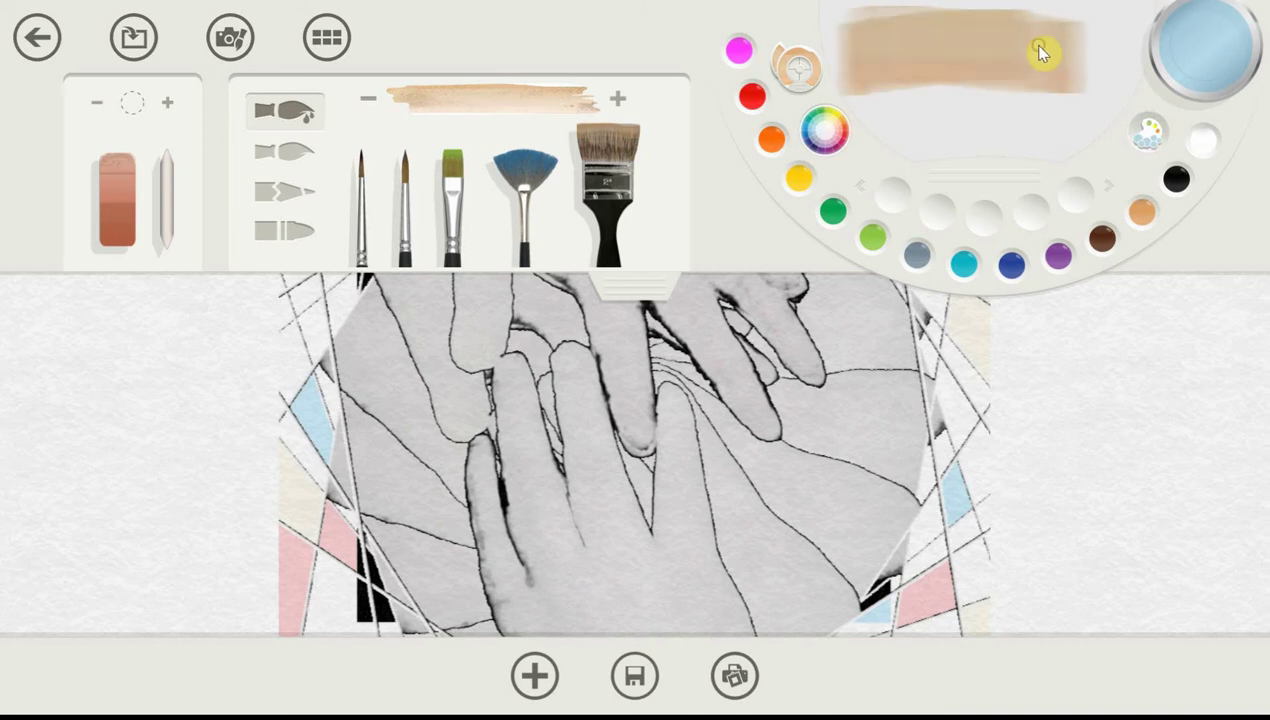
- Collapse the toolbars so the full hand drawing fills the screen
{"action": "left_click", "coordinate": [640, 286]}
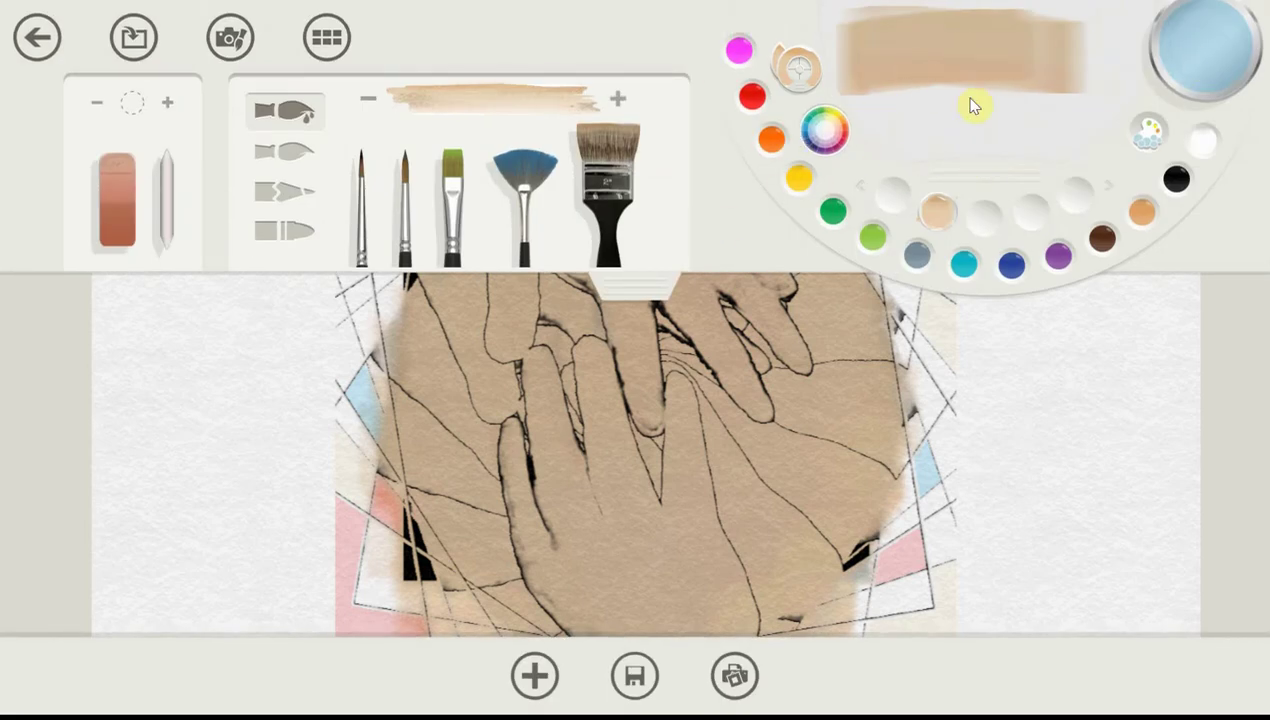
- Wipe the tan from the mixing area and mix a fresh dark brown, trying white and the saved tan
{"action": "left_click", "coordinate": [1146, 137]}
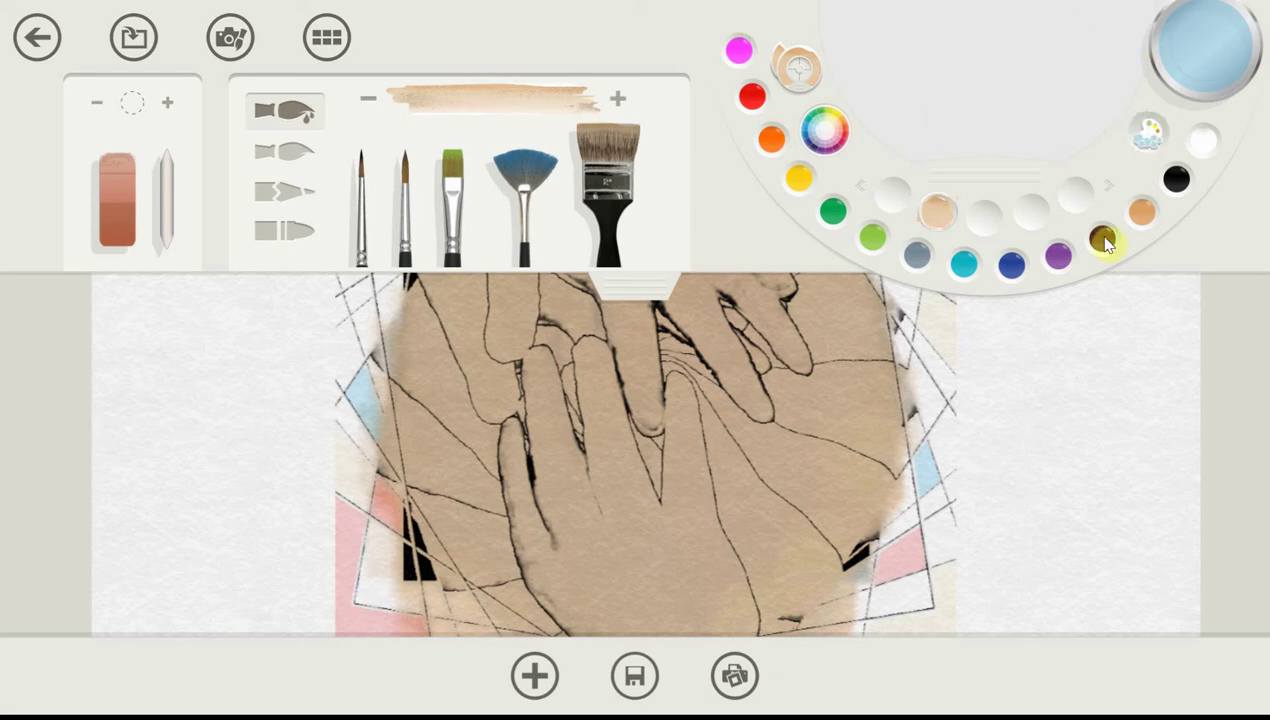
{"action": "left_click", "coordinate": [1103, 243]}
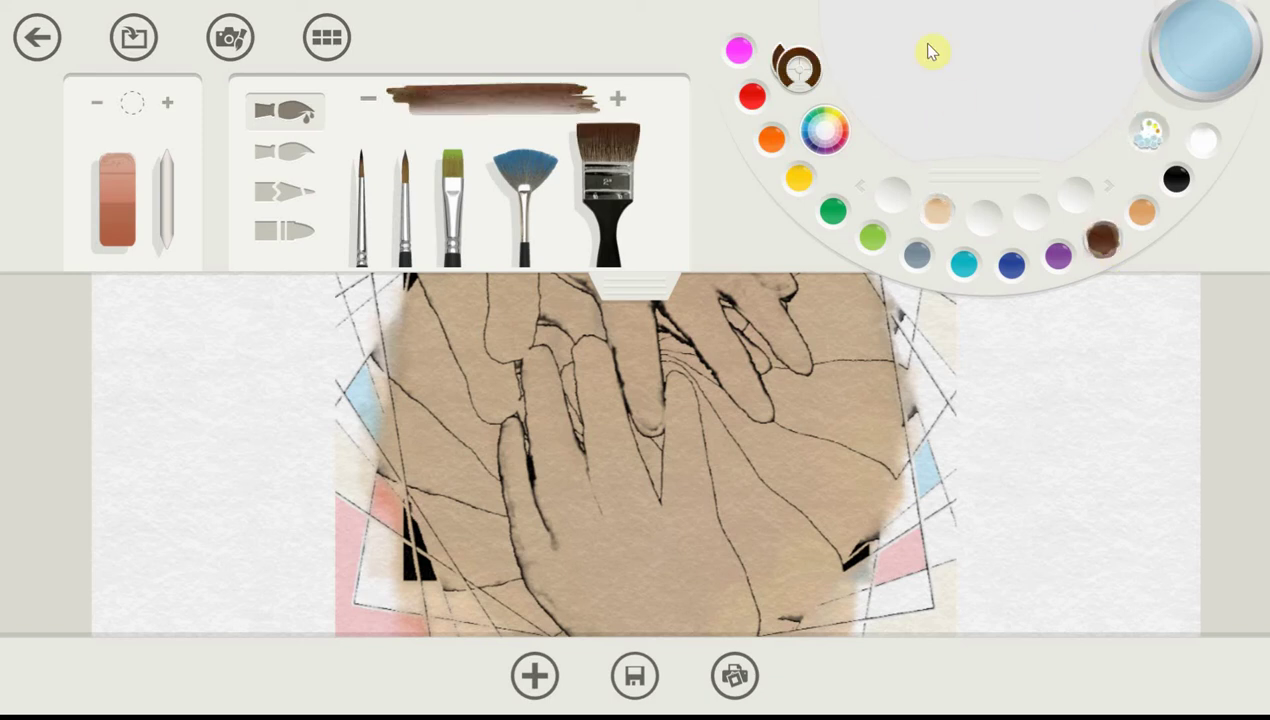
{"action": "mouse_move", "coordinate": [927, 48]}
{"action": "left_mouse_down"}
{"action": "mouse_move", "coordinate": [1045, 63]}
{"action": "mouse_move", "coordinate": [893, 53]}
{"action": "mouse_move", "coordinate": [1052, 59]}
{"action": "mouse_move", "coordinate": [1020, 88]}
{"action": "mouse_move", "coordinate": [954, 64]}
{"action": "mouse_move", "coordinate": [1032, 66]}
{"action": "mouse_move", "coordinate": [889, 60]}
{"action": "mouse_move", "coordinate": [1016, 56]}
{"action": "mouse_move", "coordinate": [964, 57]}
{"action": "left_mouse_up"}
{"action": "left_click", "coordinate": [1200, 148]}
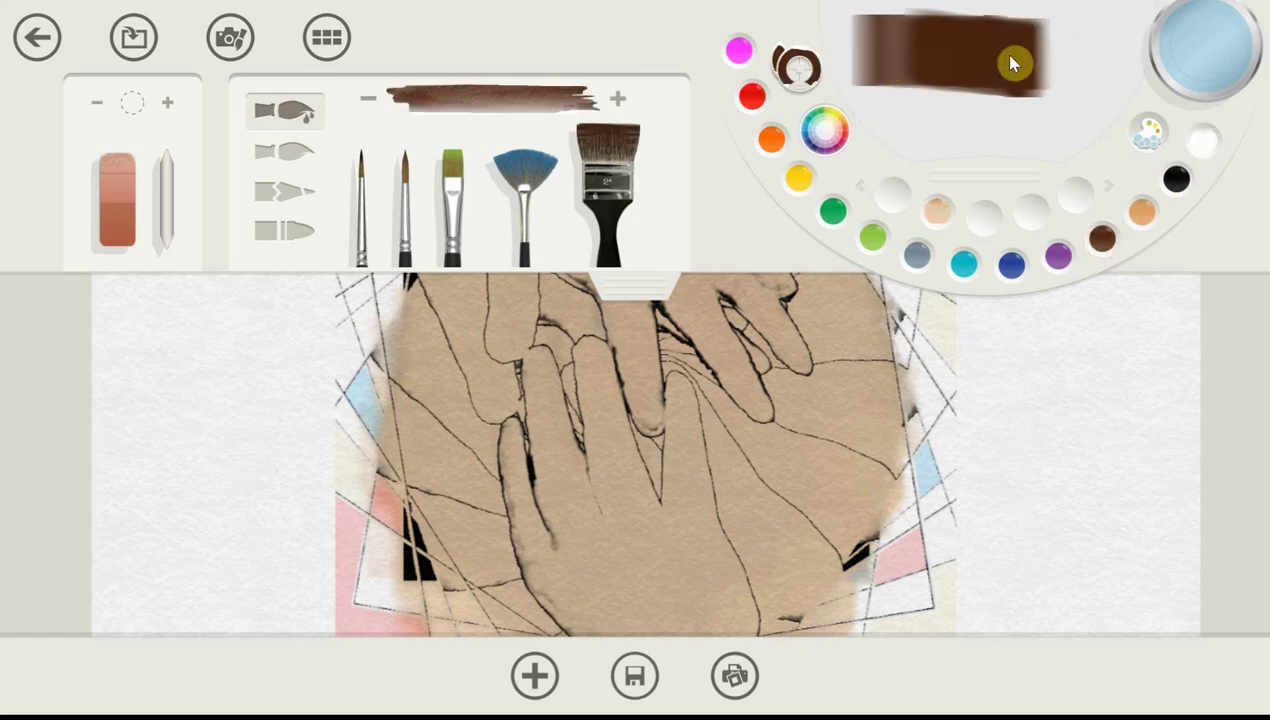
{"action": "left_click", "coordinate": [1148, 132]}
{"action": "mouse_move", "coordinate": [884, 45]}
{"action": "left_mouse_down"}
{"action": "mouse_move", "coordinate": [1056, 73]}
{"action": "mouse_move", "coordinate": [897, 55]}
{"action": "mouse_move", "coordinate": [1042, 60]}
{"action": "mouse_move", "coordinate": [938, 56]}
{"action": "mouse_move", "coordinate": [1049, 54]}
{"action": "left_mouse_up"}
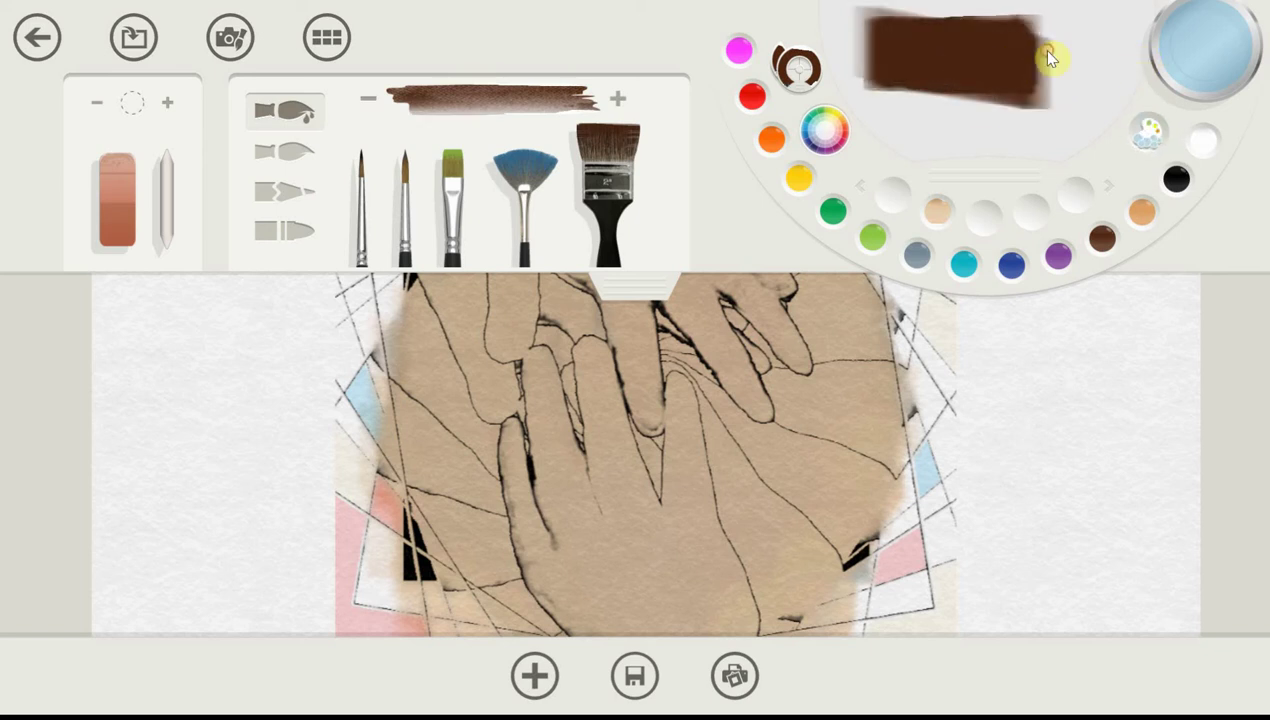
{"action": "left_click", "coordinate": [938, 210]}
{"action": "left_click_drag", "start_coordinate": [902, 59], "coordinate": [1042, 64]}
{"action": "left_click", "coordinate": [1148, 131]}
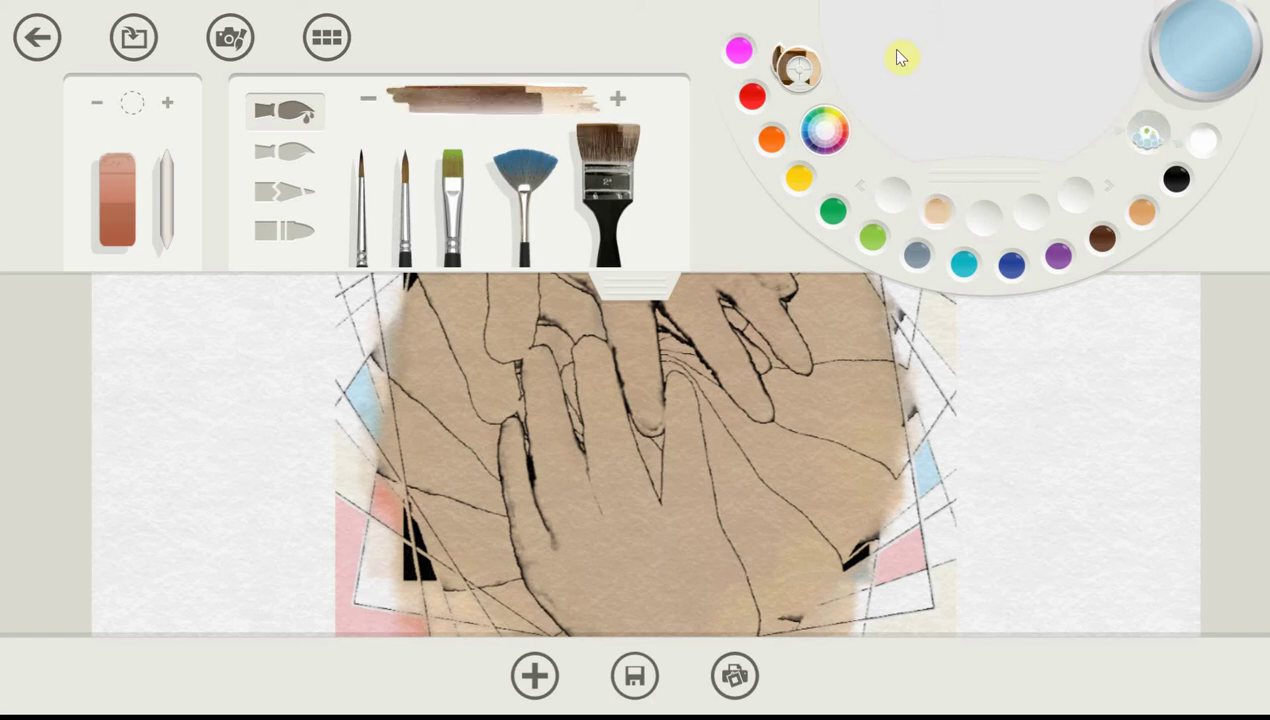
{"action": "mouse_move", "coordinate": [901, 54]}
{"action": "left_mouse_down"}
{"action": "mouse_move", "coordinate": [950, 58]}
{"action": "mouse_move", "coordinate": [913, 77]}
{"action": "mouse_move", "coordinate": [1035, 82]}
{"action": "mouse_move", "coordinate": [955, 82]}
{"action": "mouse_move", "coordinate": [945, 68]}
{"action": "left_mouse_up"}
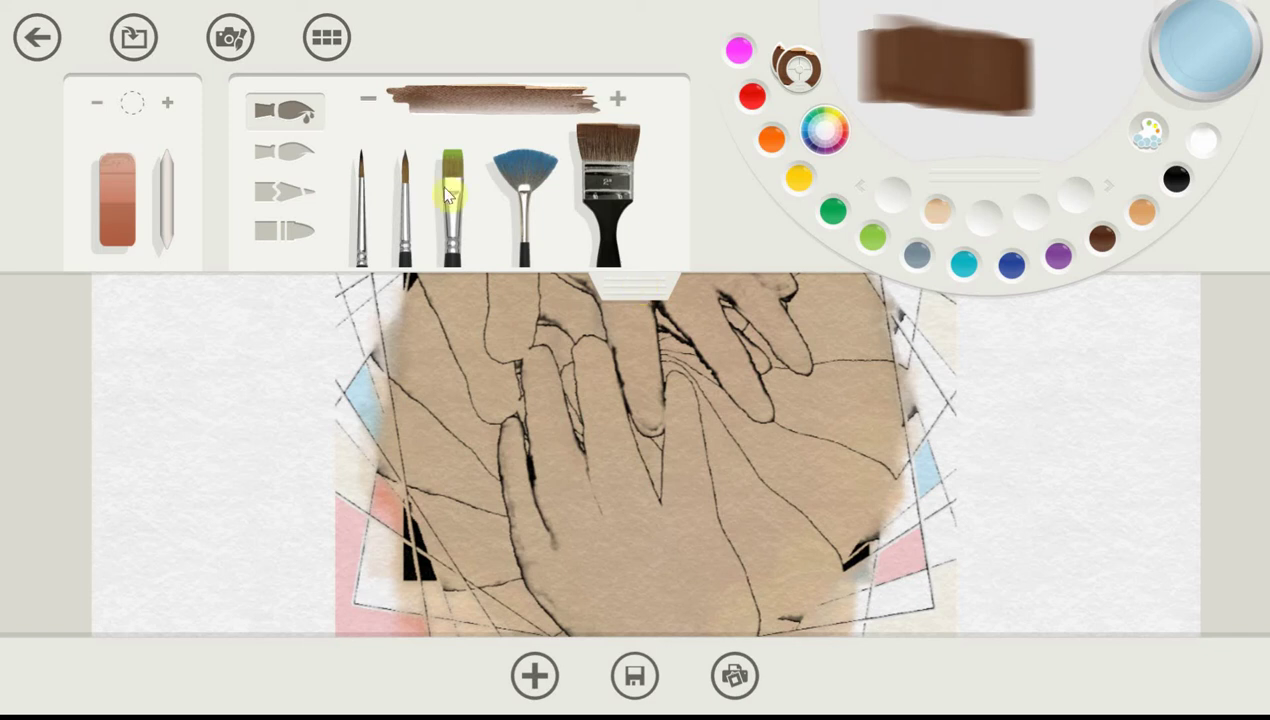
- Thin the brush stroke by five steps and collapse the brushes and palette to show the whole canvas
{"action": "left_click", "coordinate": [368, 100]}
{"action": "left_click", "coordinate": [368, 100]}
{"action": "left_click", "coordinate": [368, 100]}
{"action": "left_click", "coordinate": [368, 101]}
{"action": "left_click", "coordinate": [368, 101]}
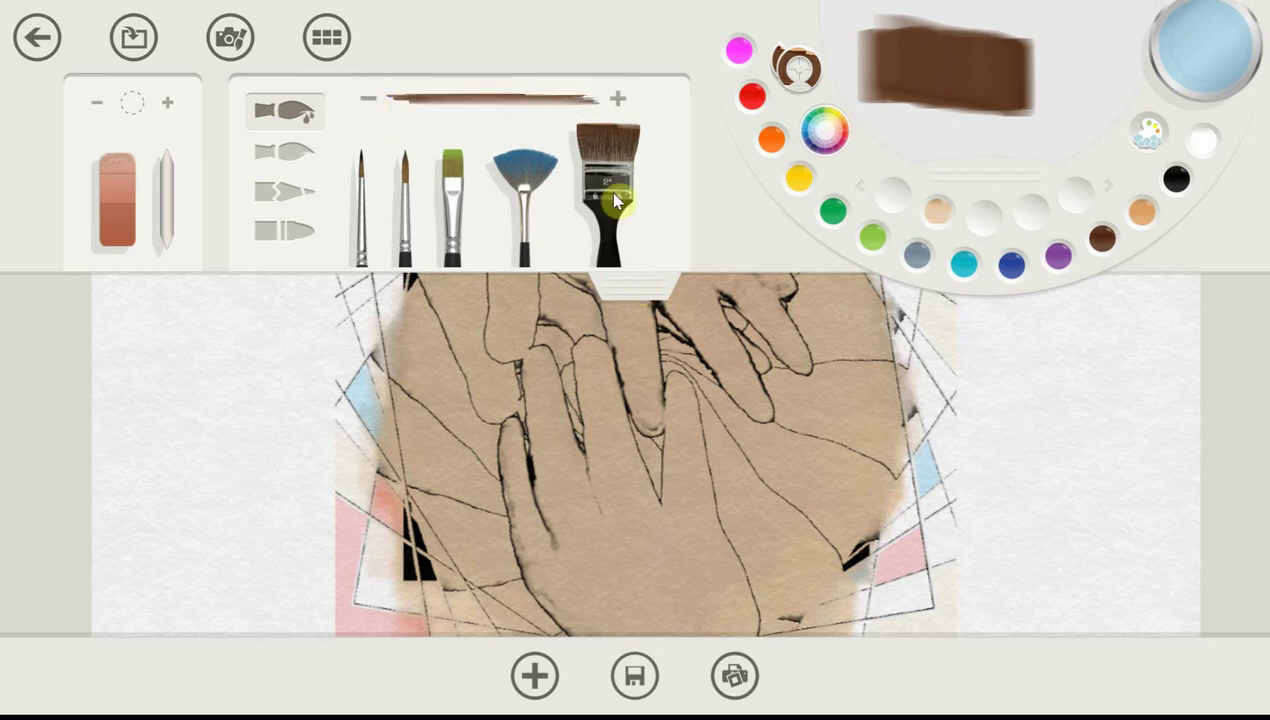
{"action": "left_click", "coordinate": [639, 287]}
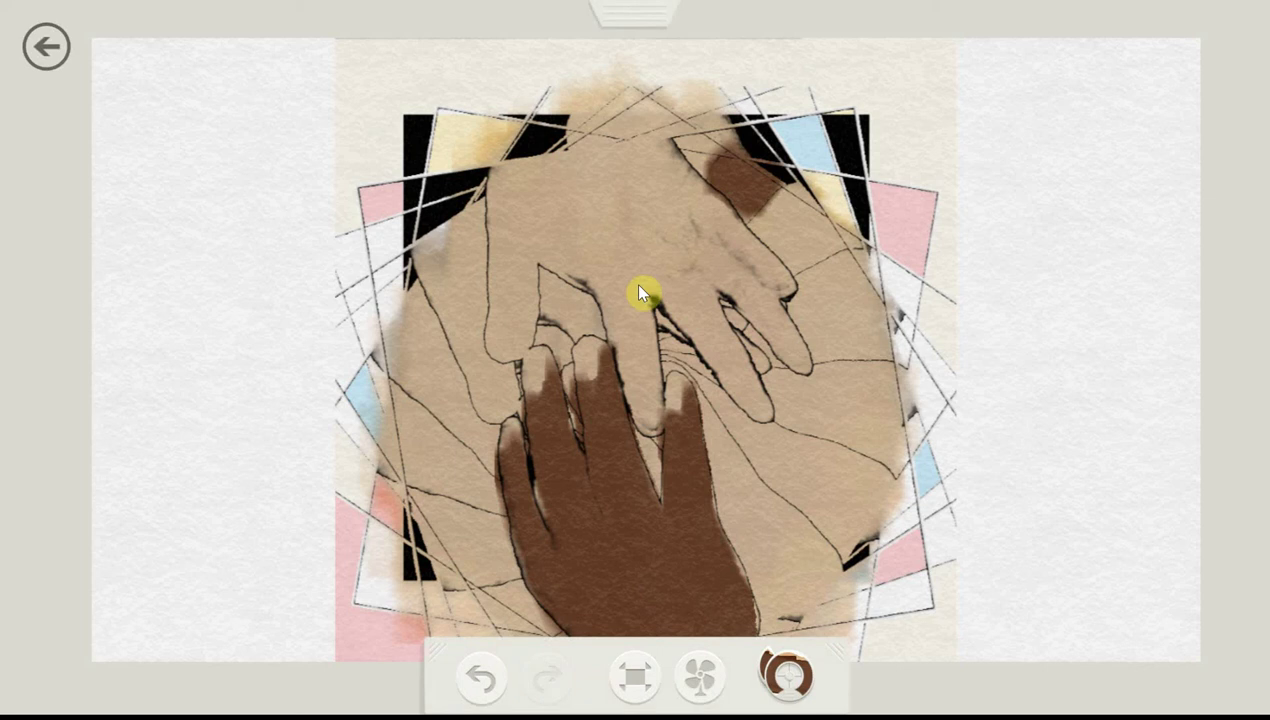
- Hide the app bar for painting, then collapse and reopen the brushes and palette
{"action": "right_click", "coordinate": [643, 293]}
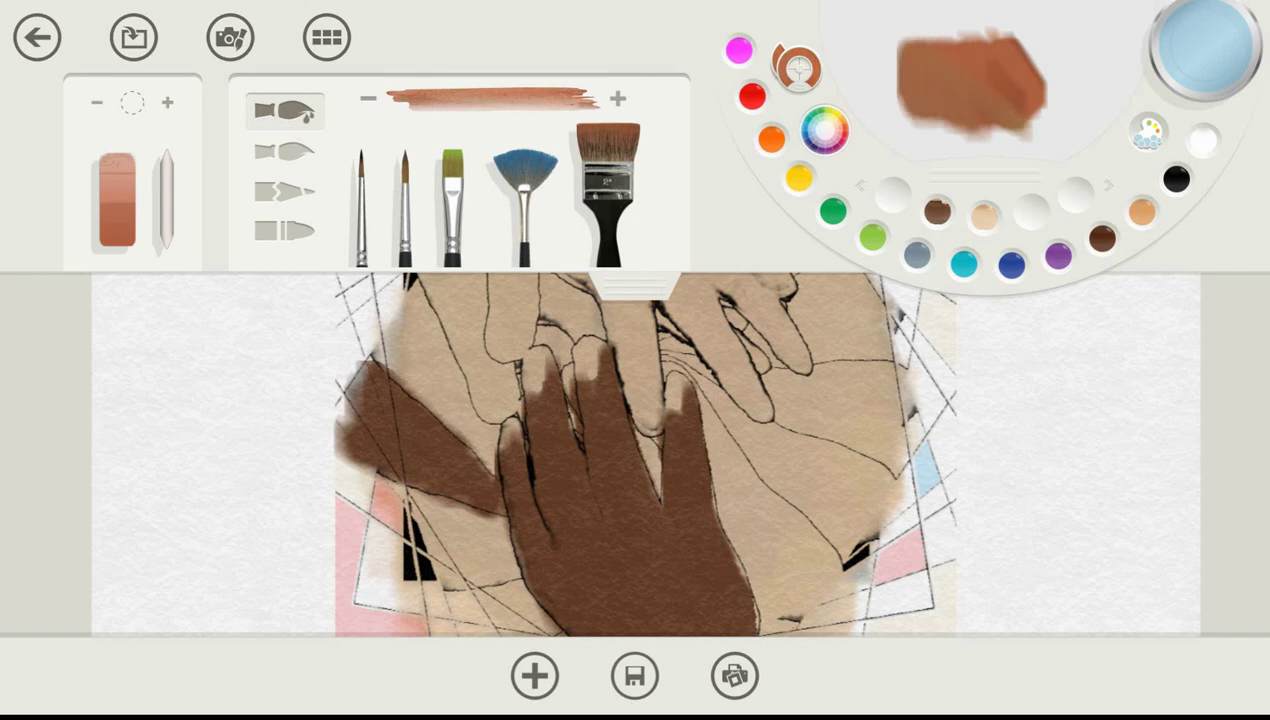
{"action": "left_click", "coordinate": [640, 290]}
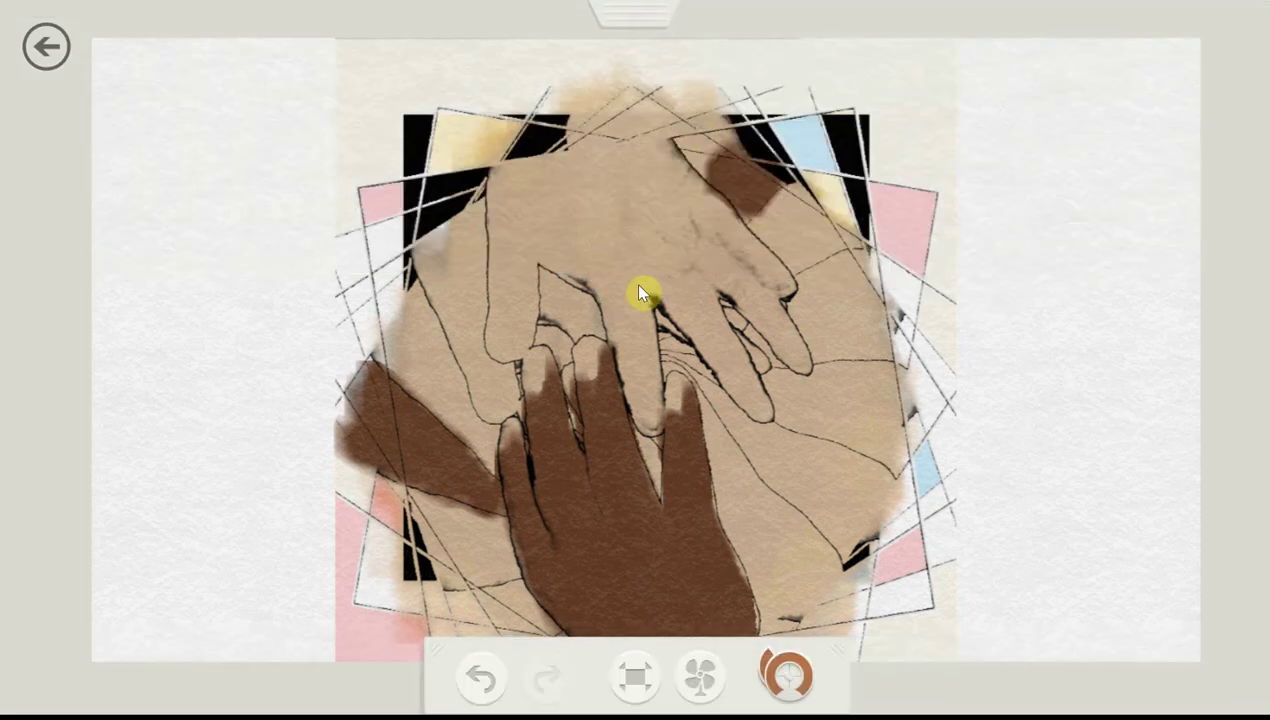
{"action": "left_click", "coordinate": [640, 290]}
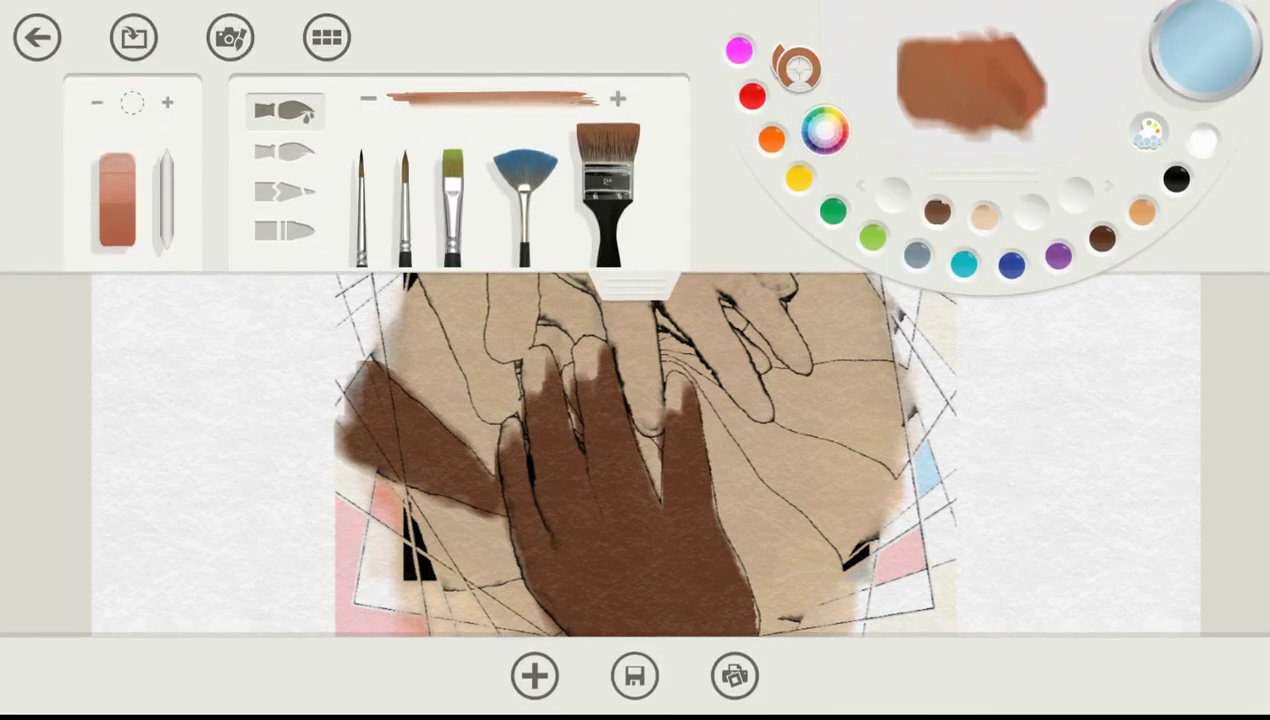
- Collapse the paint panels to view the whole painting, then bring them back down
{"action": "left_click", "coordinate": [640, 290]}
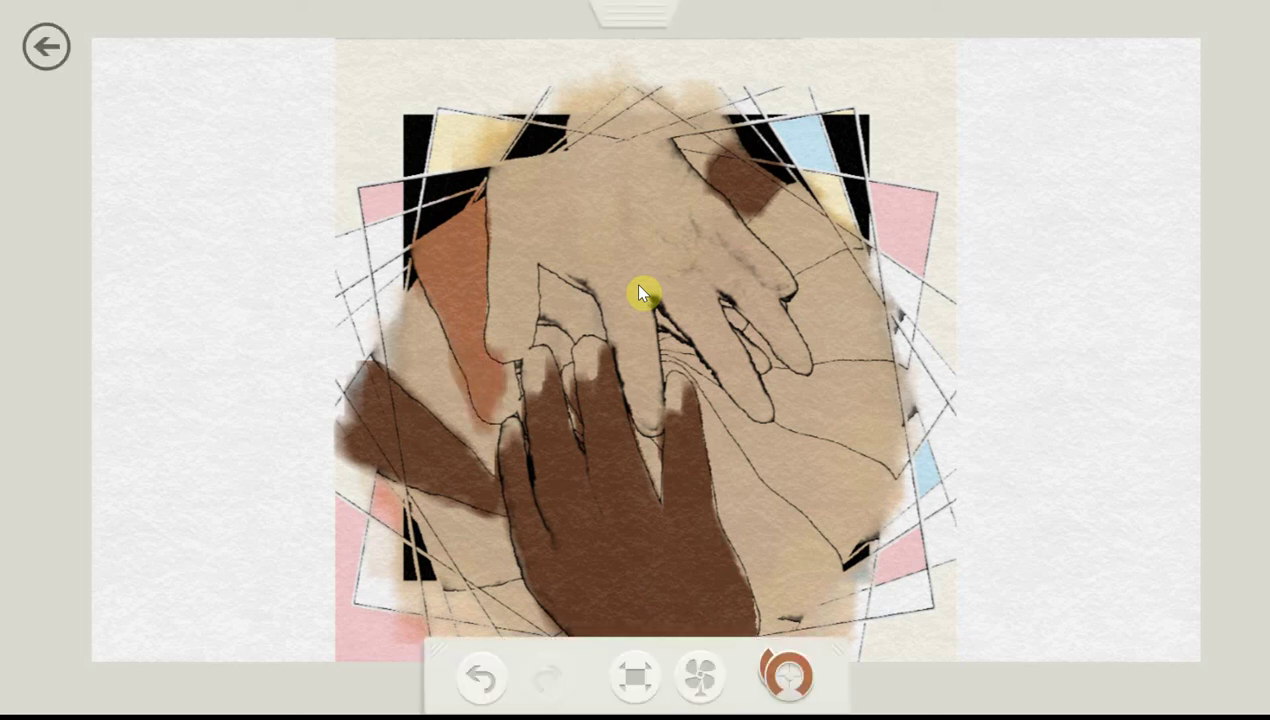
{"action": "left_click", "coordinate": [640, 292]}
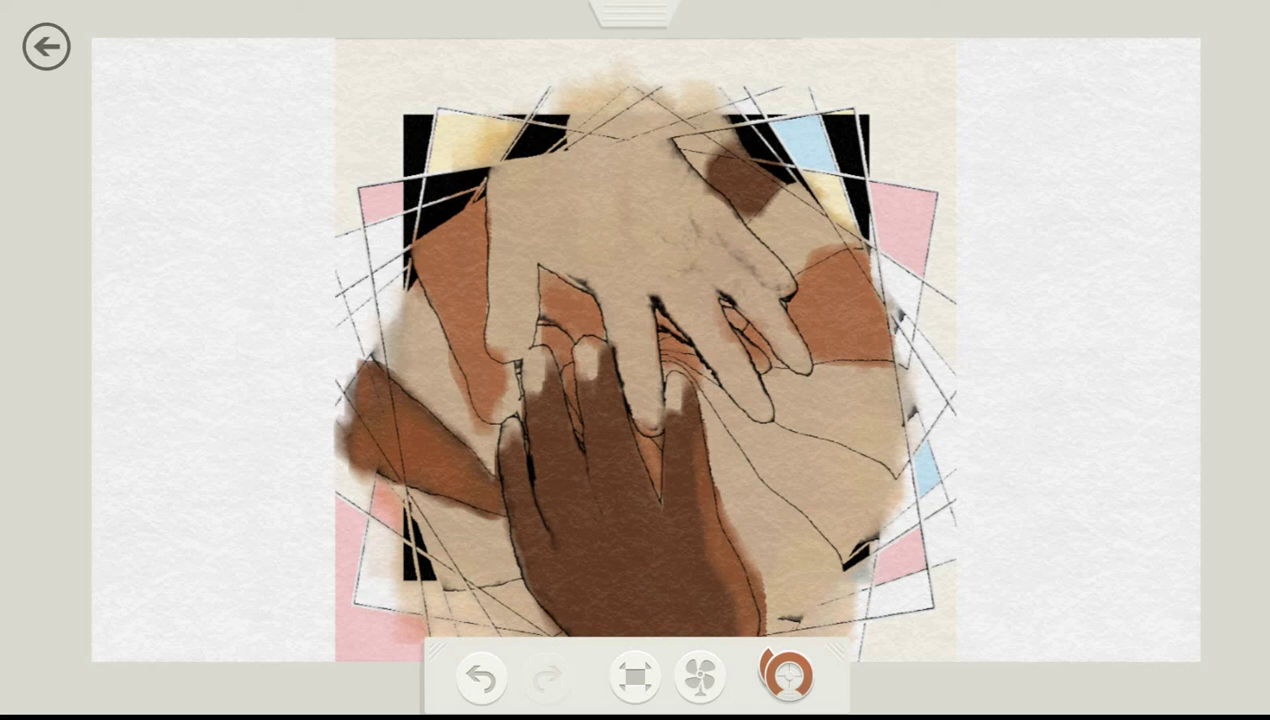
- Paint a faint brown ring around the whole hand picture plus a reddish-brown dab at upper right
{"action": "left_click", "coordinate": [642, 292]}
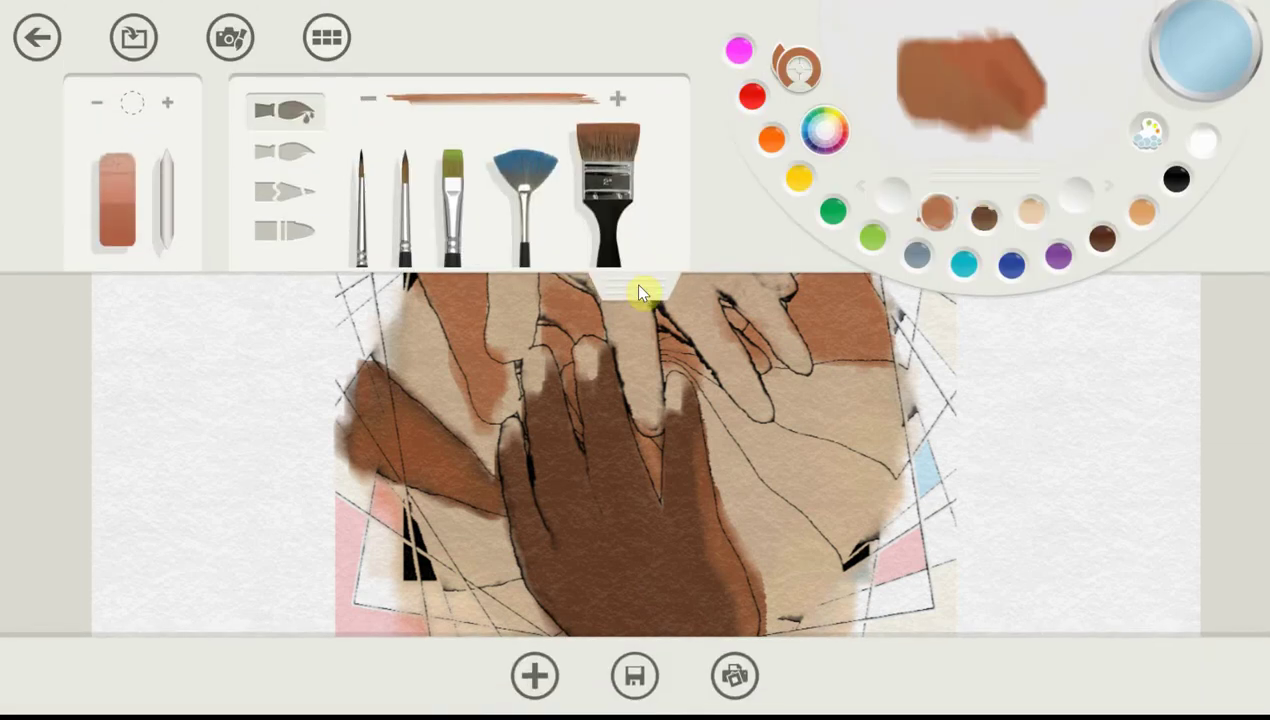
{"action": "left_click", "coordinate": [639, 286]}
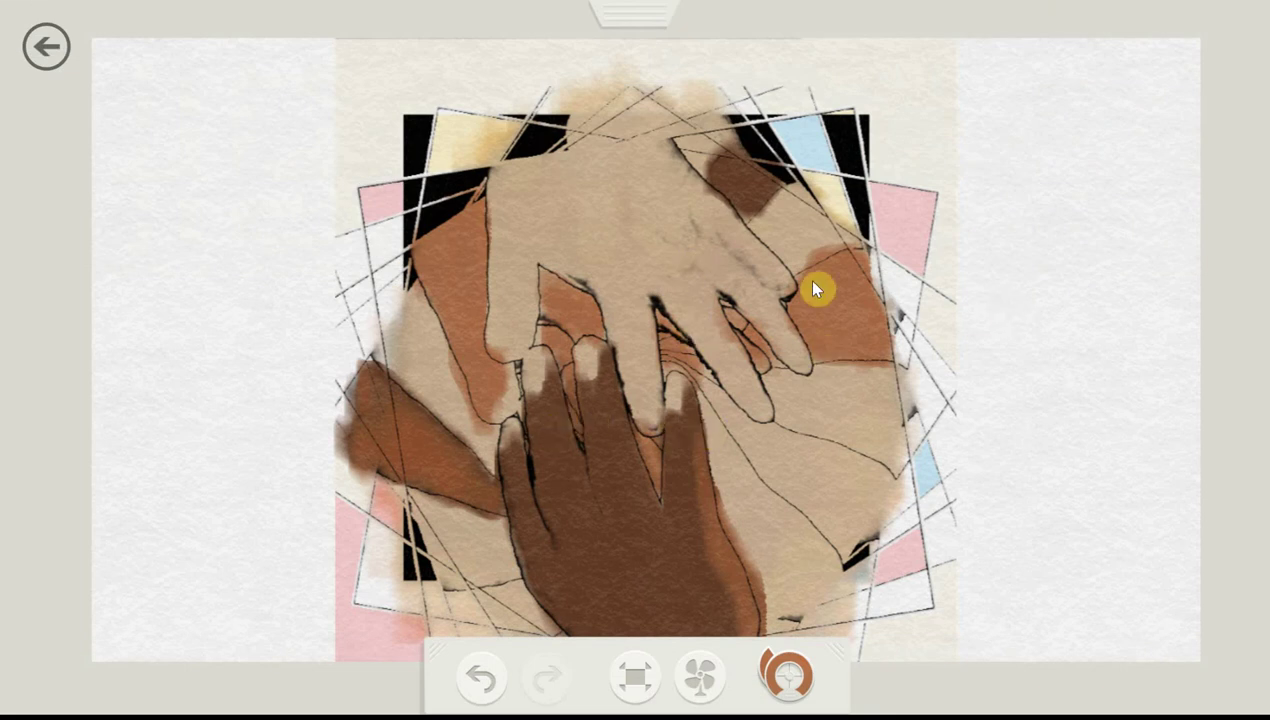
{"action": "mouse_move", "coordinate": [636, 6]}
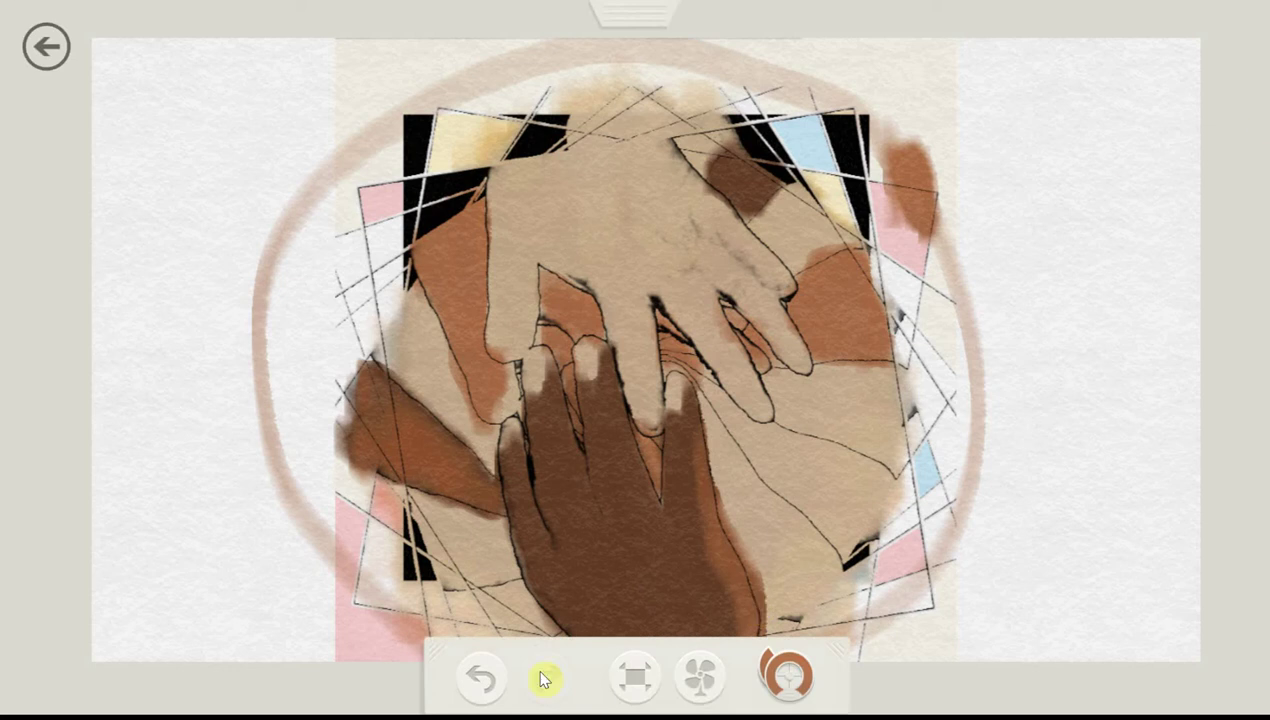
- Undo the brown ring and smudge, return to My Paintings, and bring the Paint window forward
{"action": "left_click", "coordinate": [478, 674]}
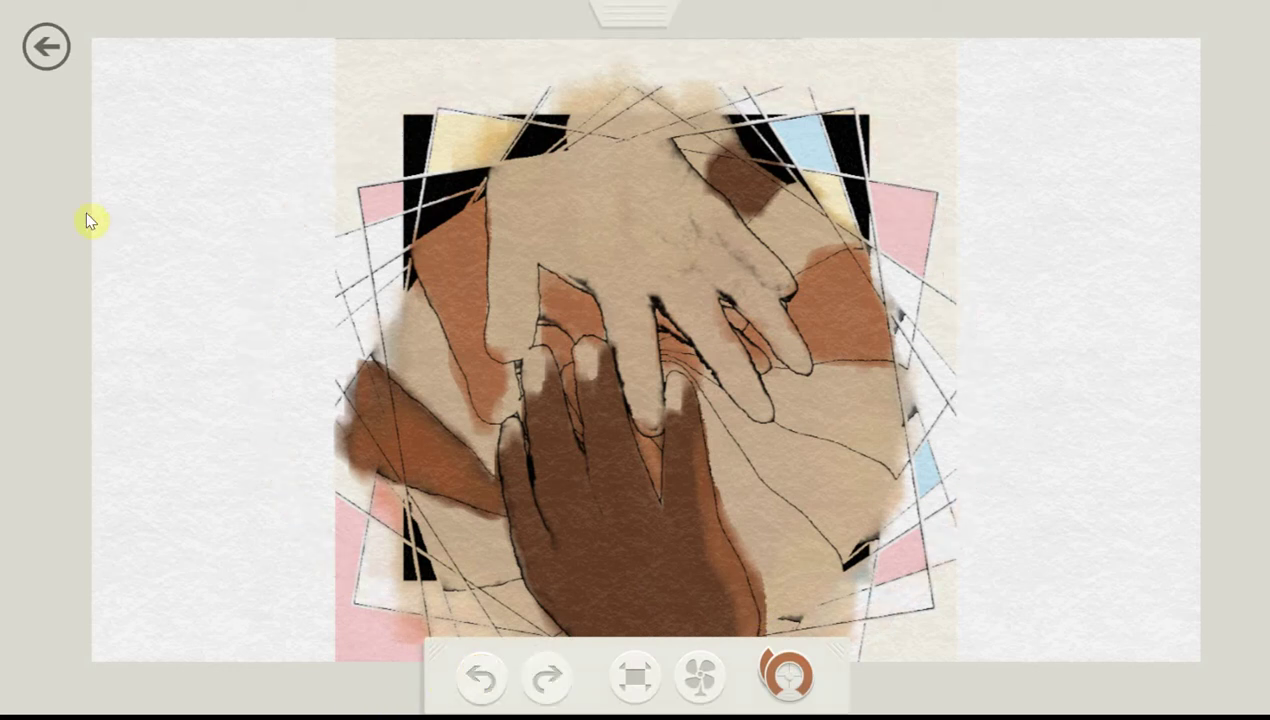
{"action": "mouse_move", "coordinate": [12, 8]}
{"action": "mouse_move", "coordinate": [54, 9]}
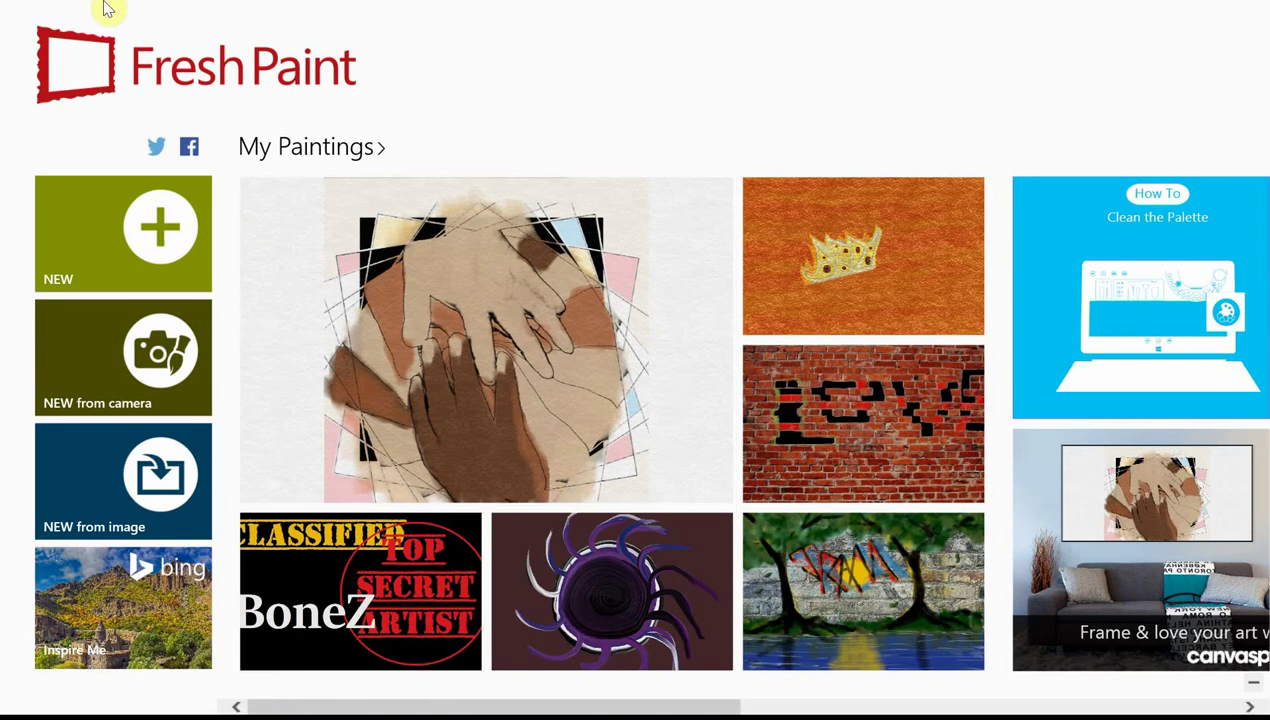
{"action": "mouse_move", "coordinate": [96, 9]}
{"action": "left_click", "coordinate": [4, 9]}
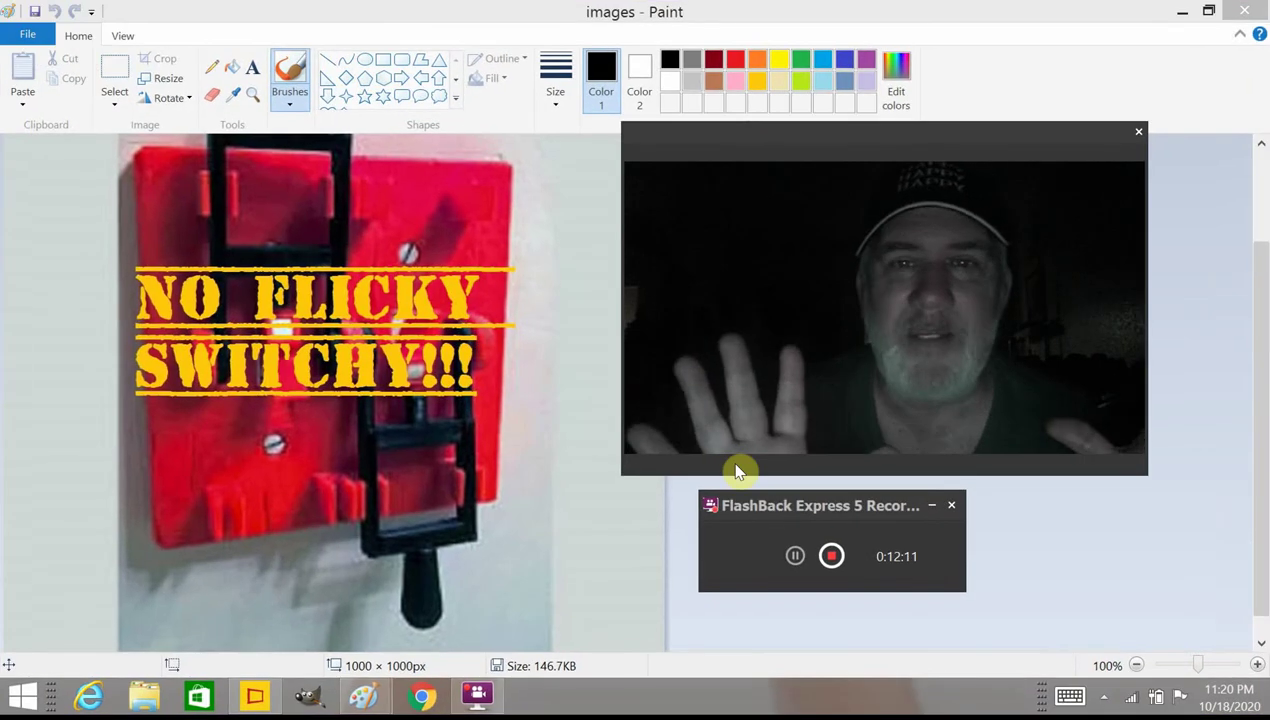